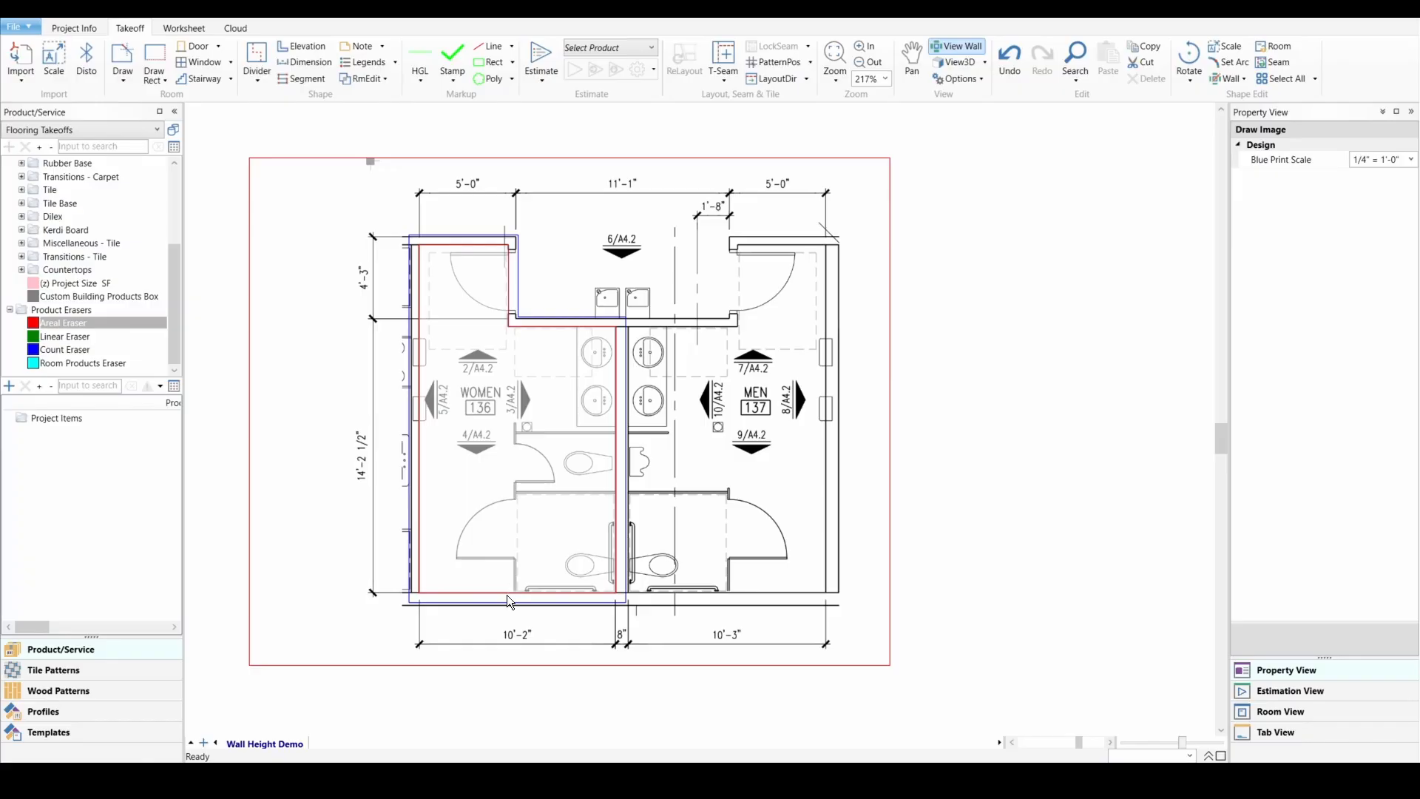
Select the women's room and check the default room wall height in the takeoff system settings.
click(486, 499)
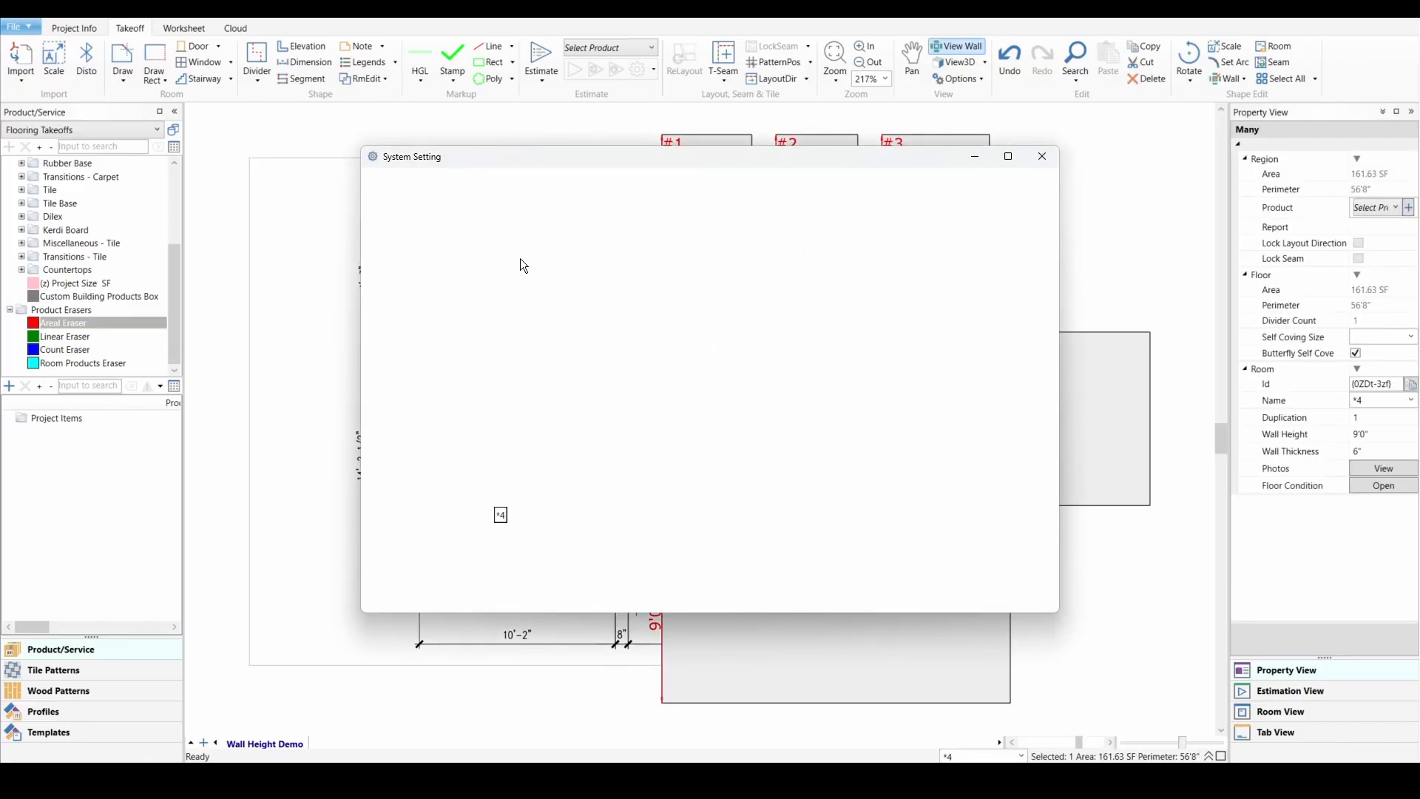
click(448, 182)
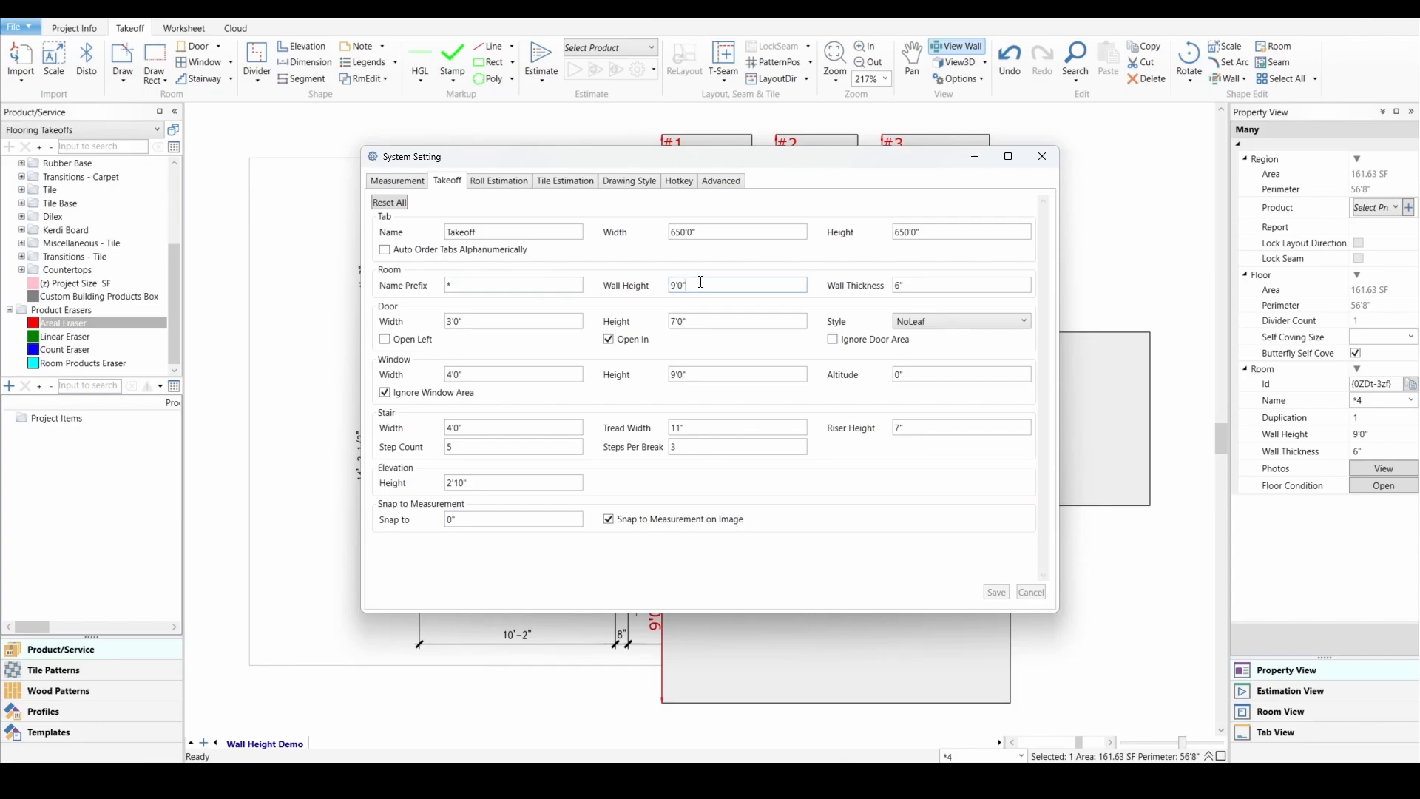
drag(701, 283, 665, 284)
click(1042, 156)
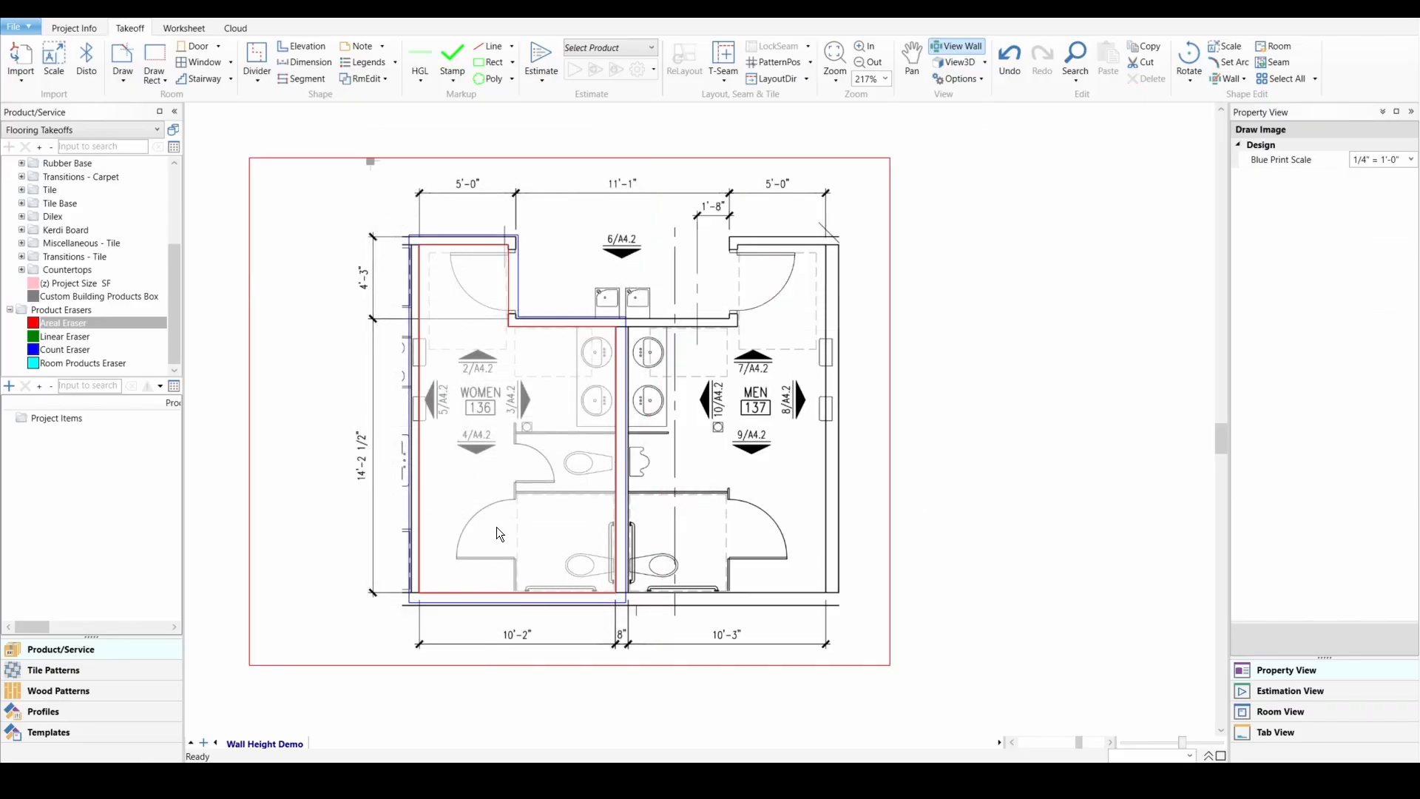
Inspect the women's room's own wall height property, then deselect the room.
click(1388, 434)
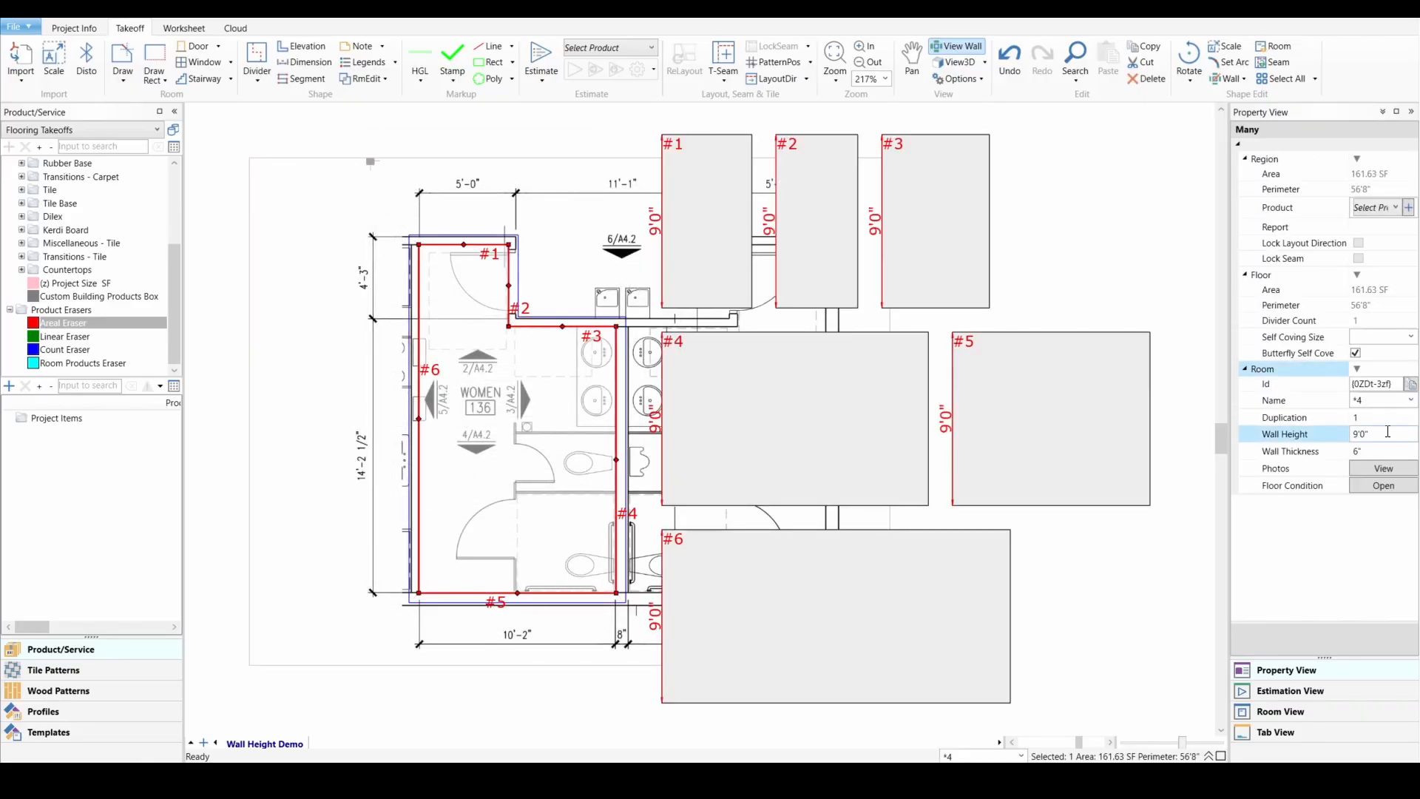
double_click(1387, 434)
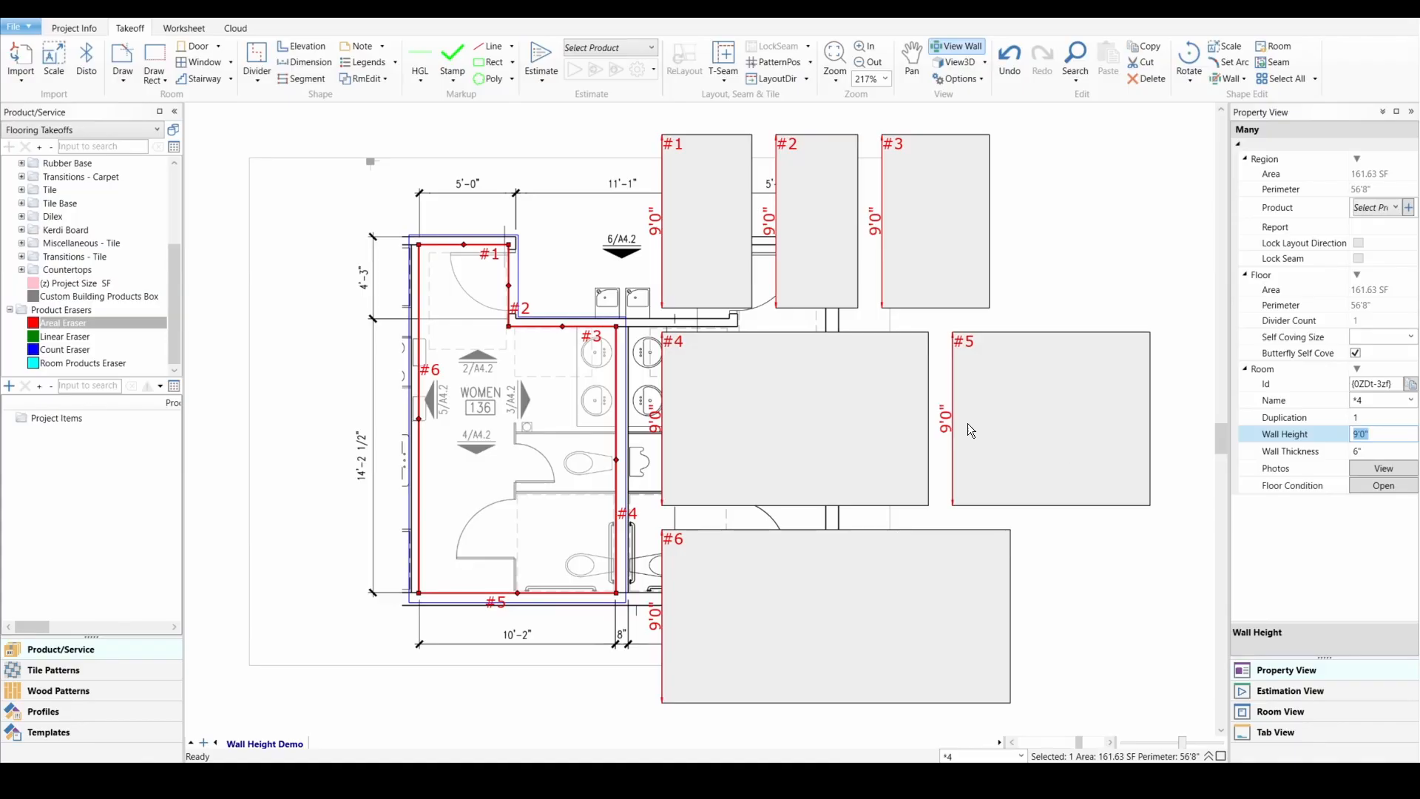
click(1050, 270)
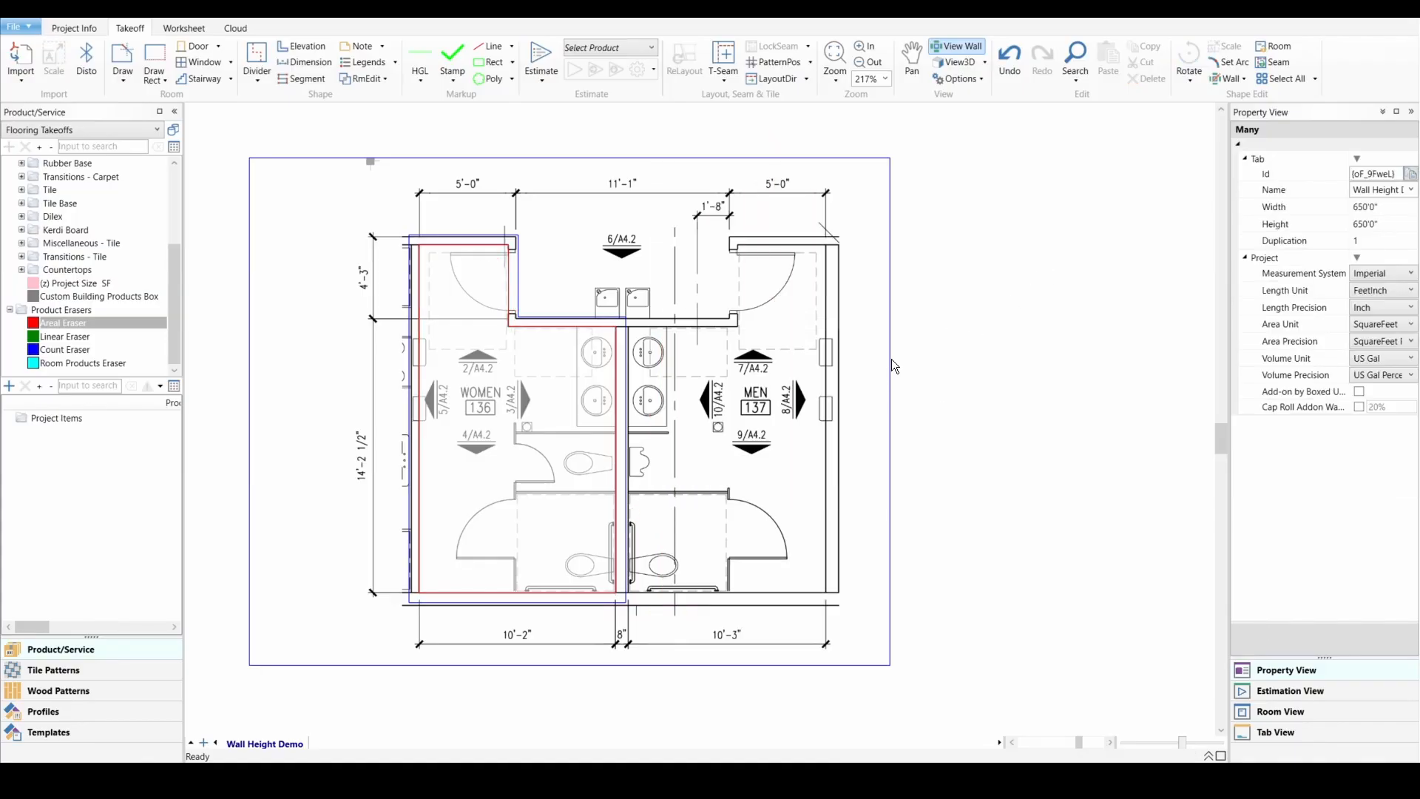
Draw the men's room 137 as a room outline, tracing segments of 5'9", 4'2", 4'8" and 18'0" and closing it along the shared wall.
middle_drag(722, 358, 565, 347)
click(123, 59)
scroll(557, 295, up, 3)
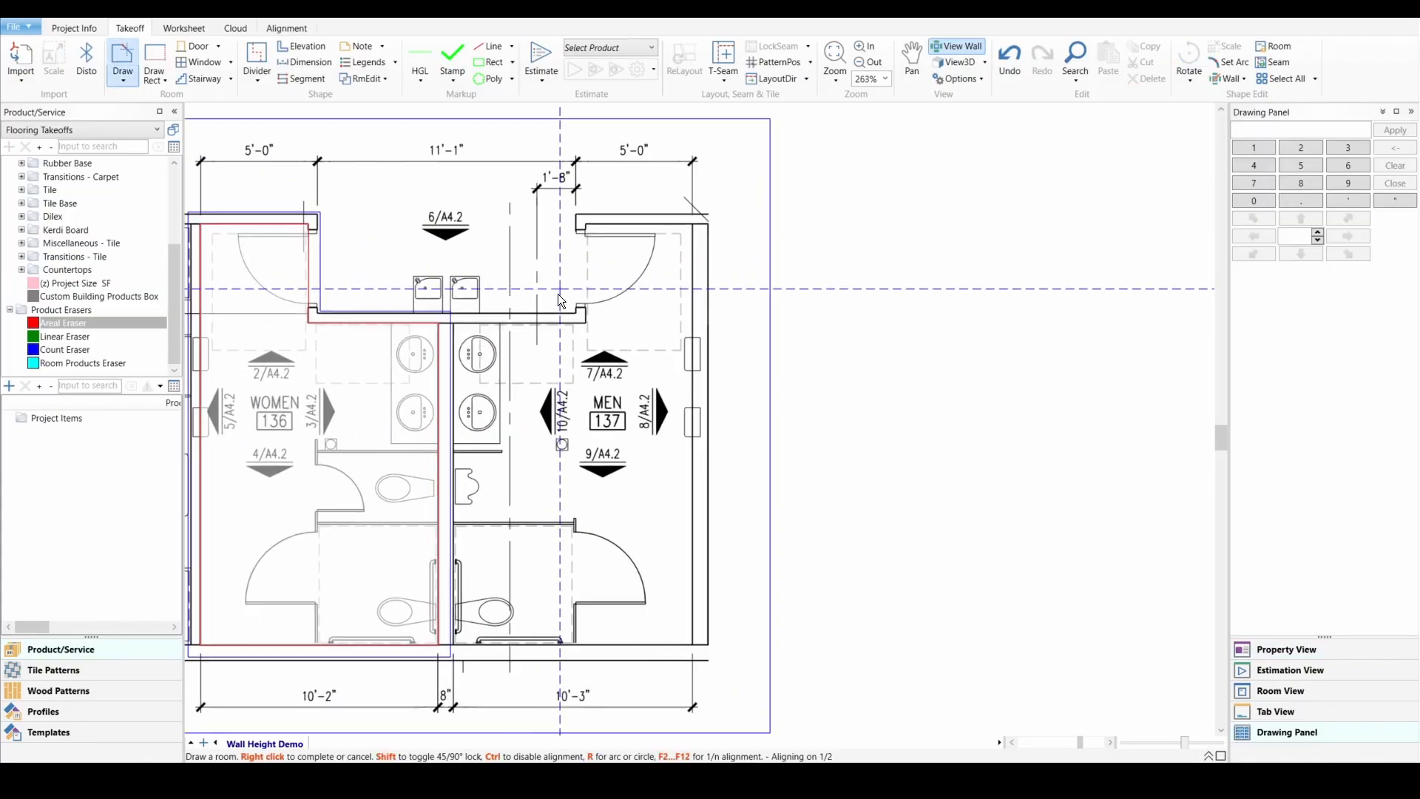
click(403, 335)
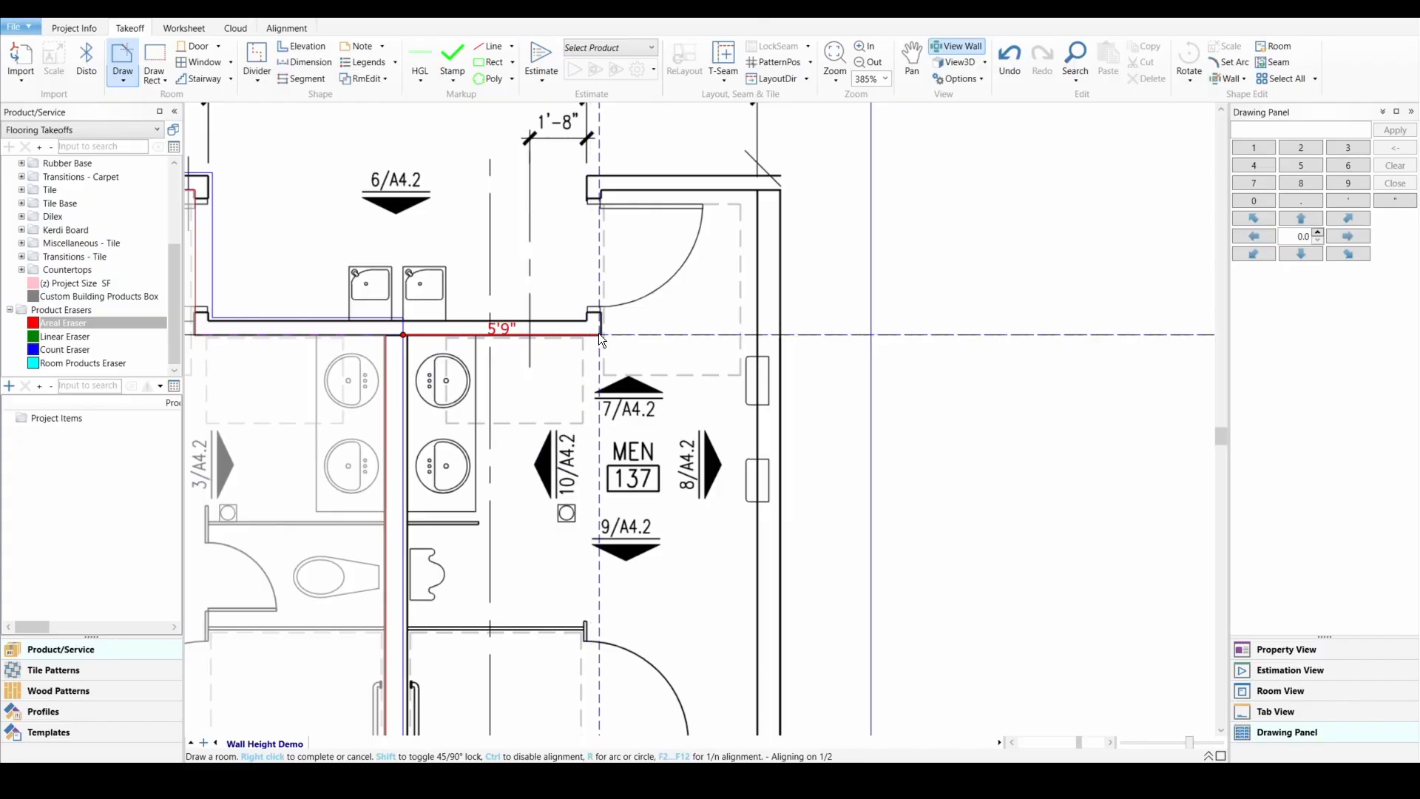
click(599, 335)
click(601, 193)
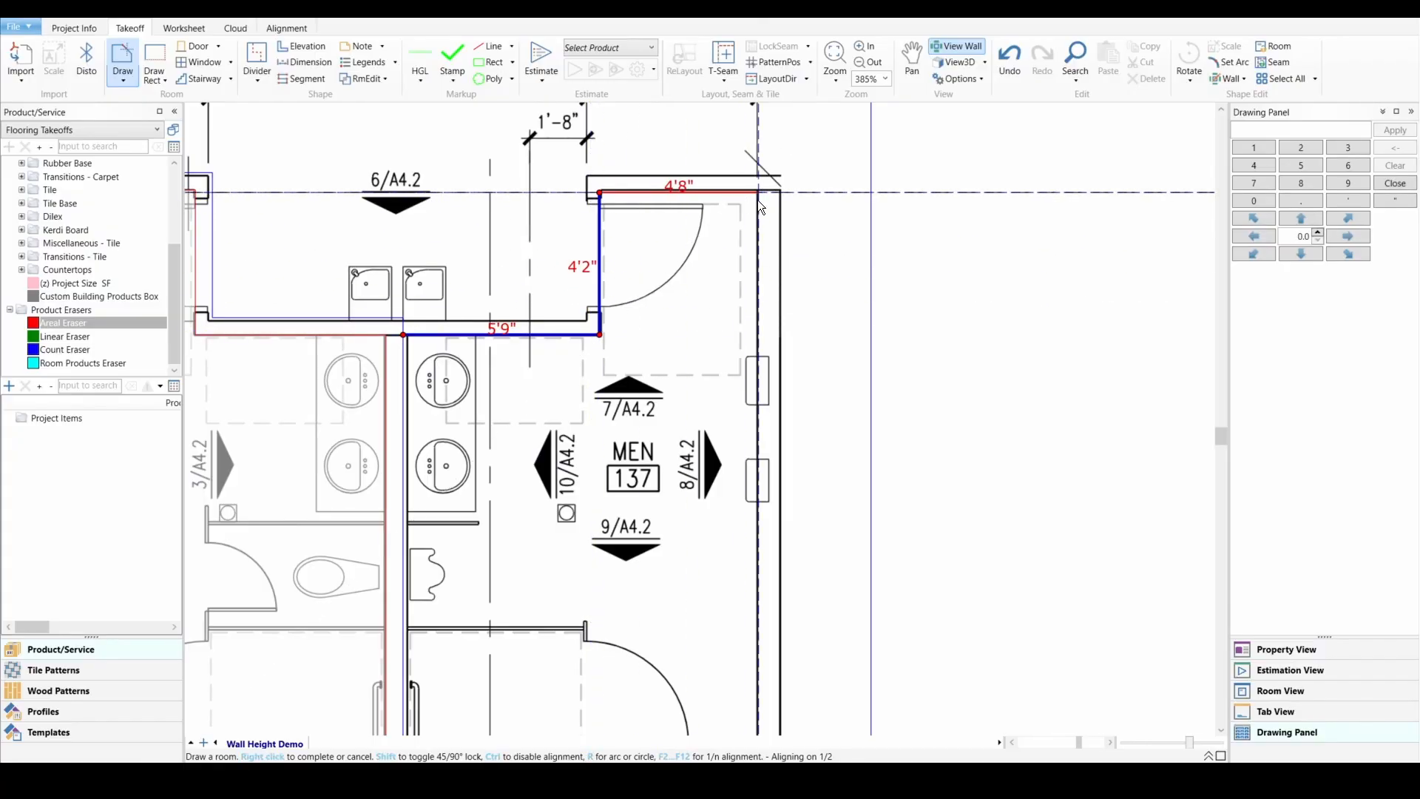
click(757, 195)
scroll(757, 198, down, 1)
click(758, 656)
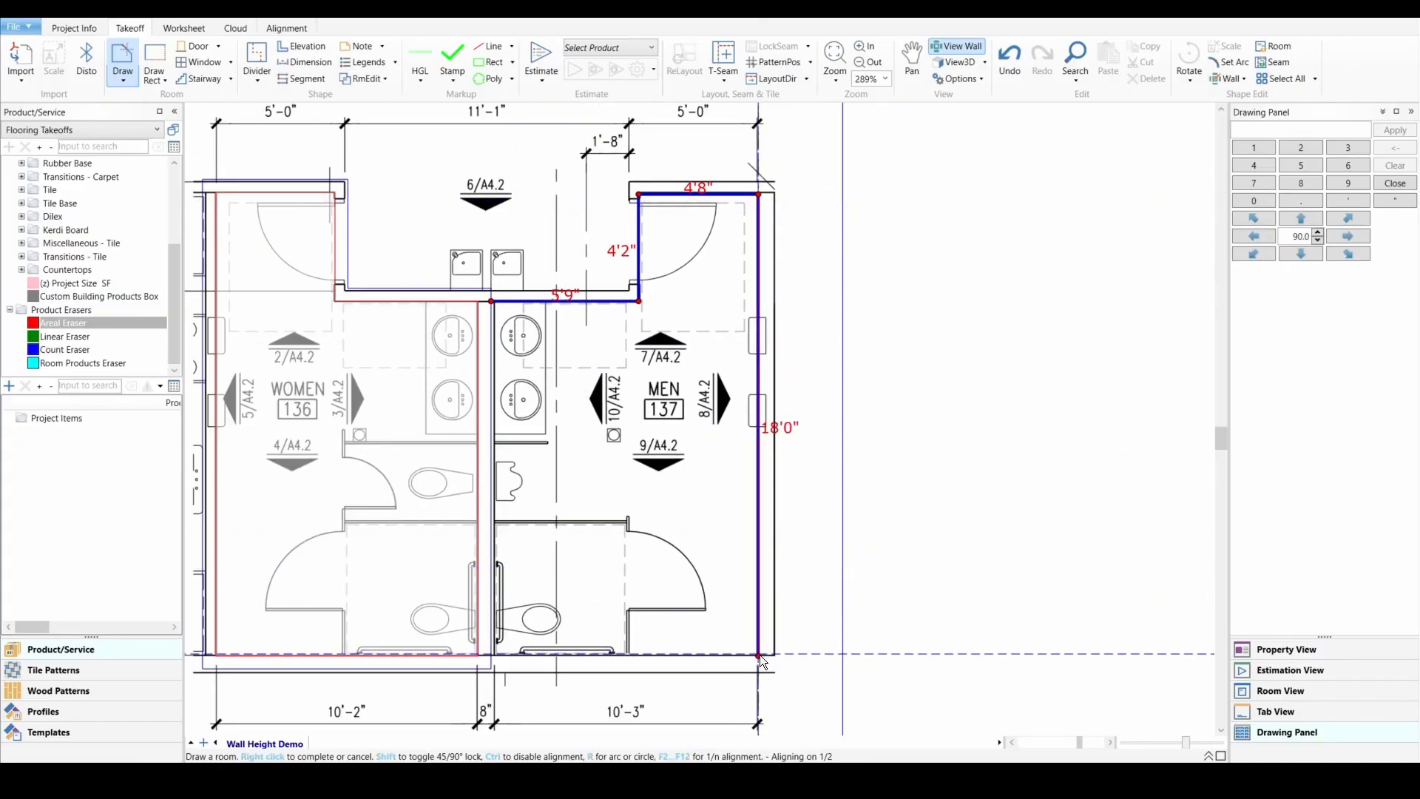
click(493, 654)
right_click(494, 652)
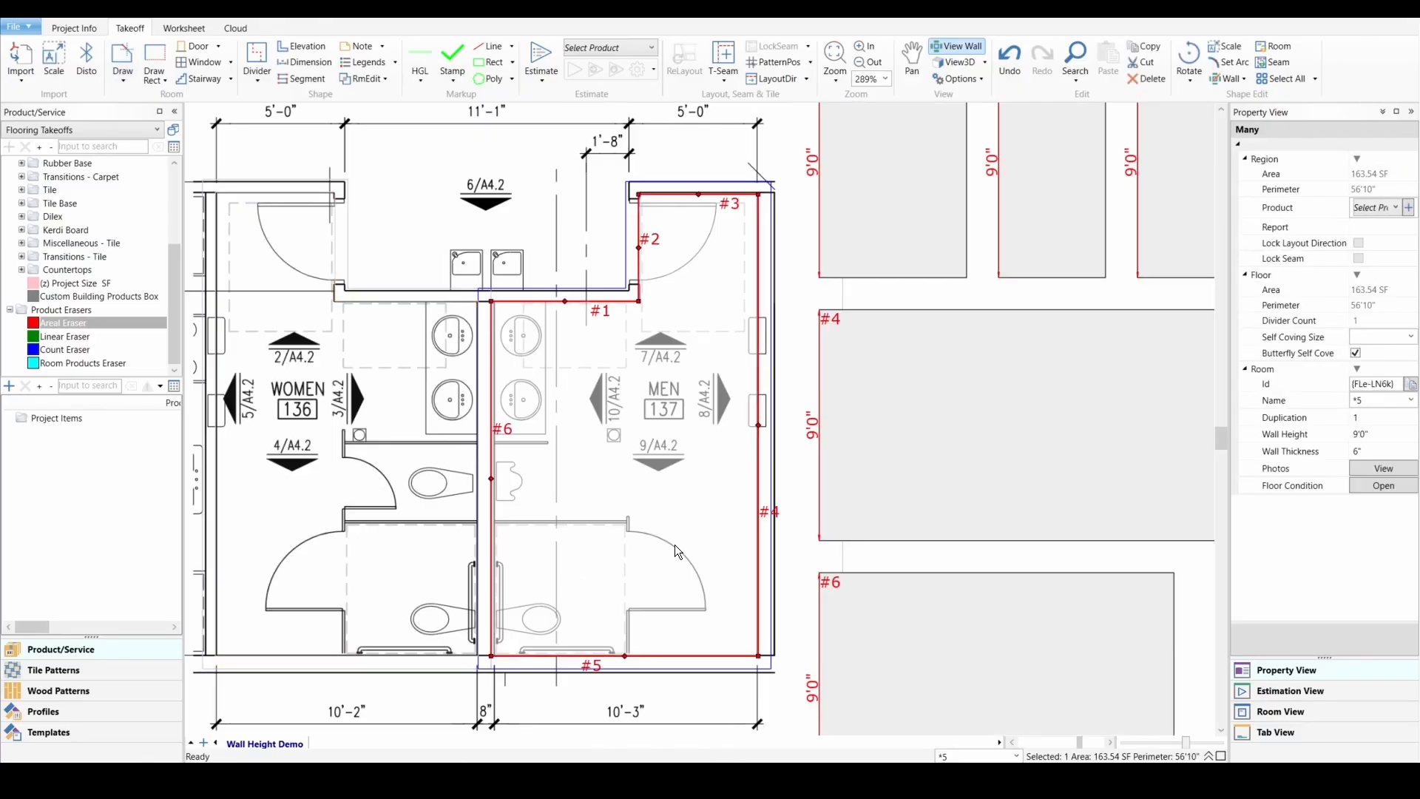
Check the wall height property of the newly drawn men's room and deselect it.
click(1322, 436)
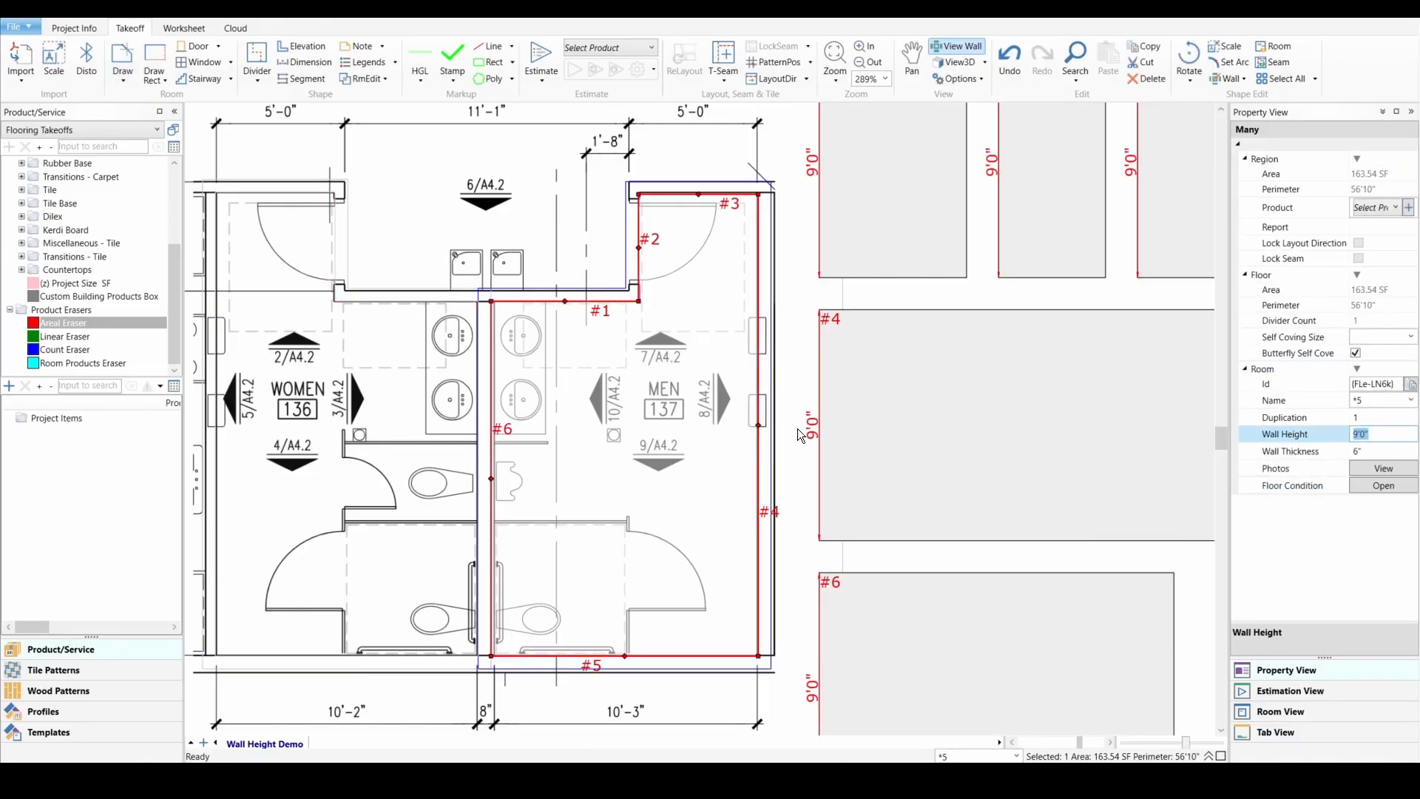
scroll(537, 481, down, 4)
click(539, 677)
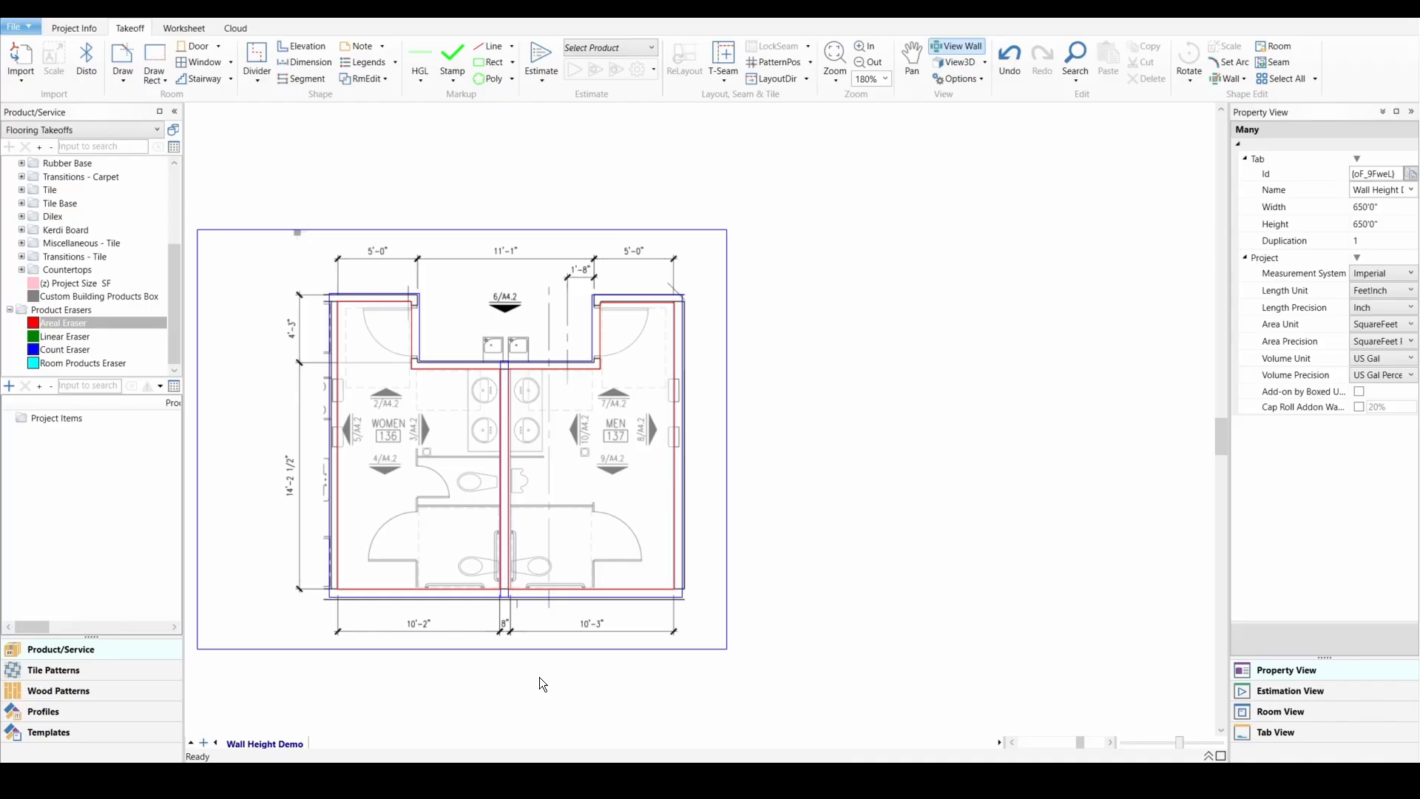
Set the wall height of the women's room to 10 feet.
click(447, 524)
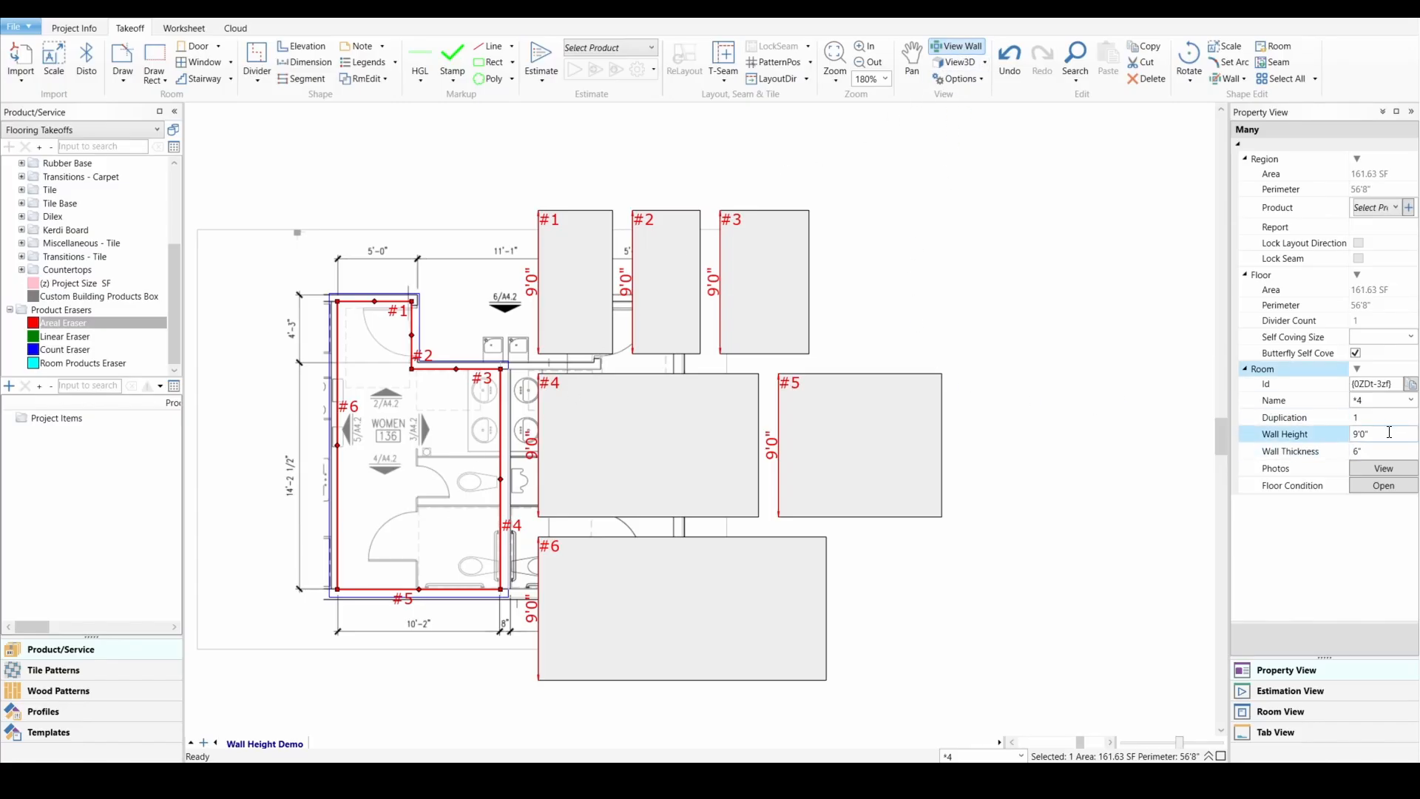
drag(1389, 434, 1304, 447)
text(10)
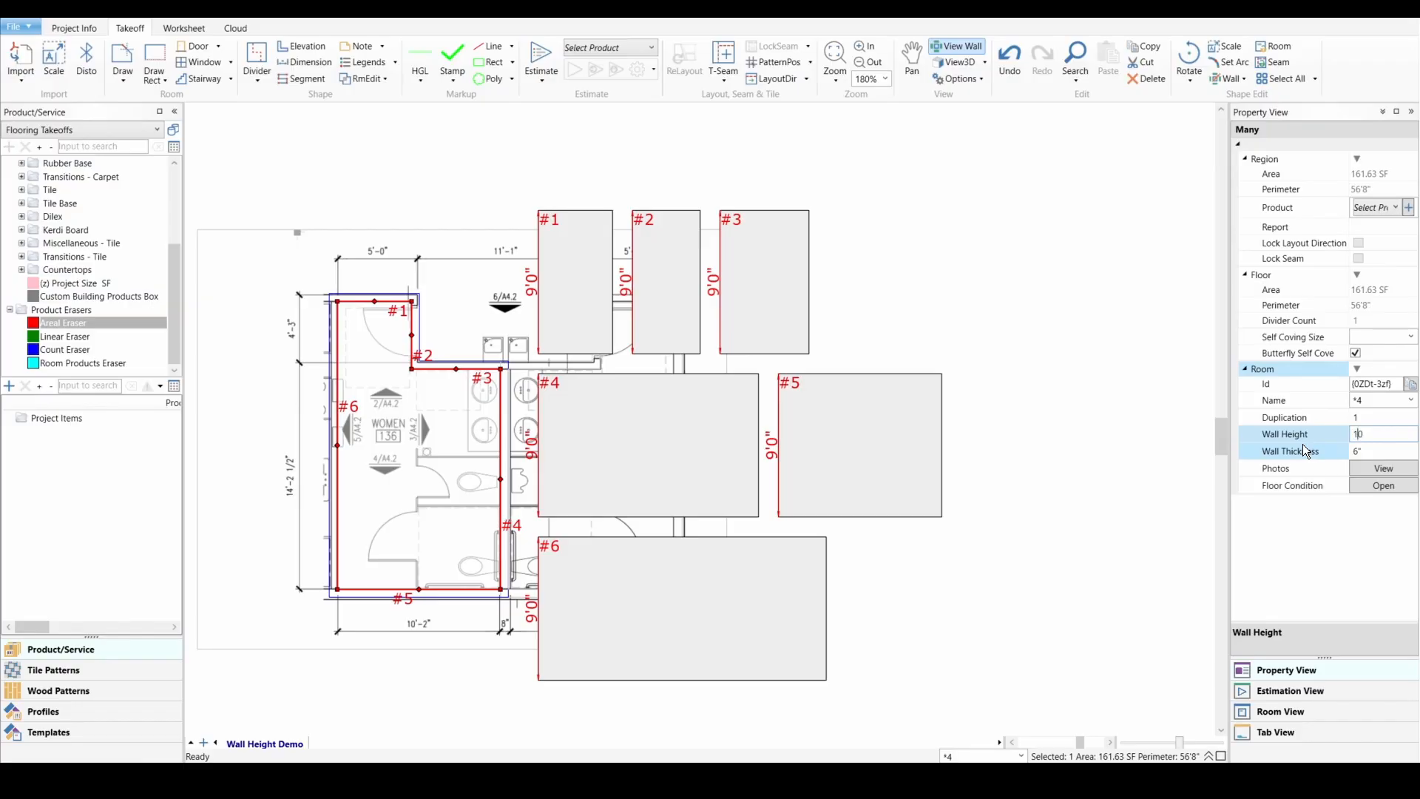
key(Return)
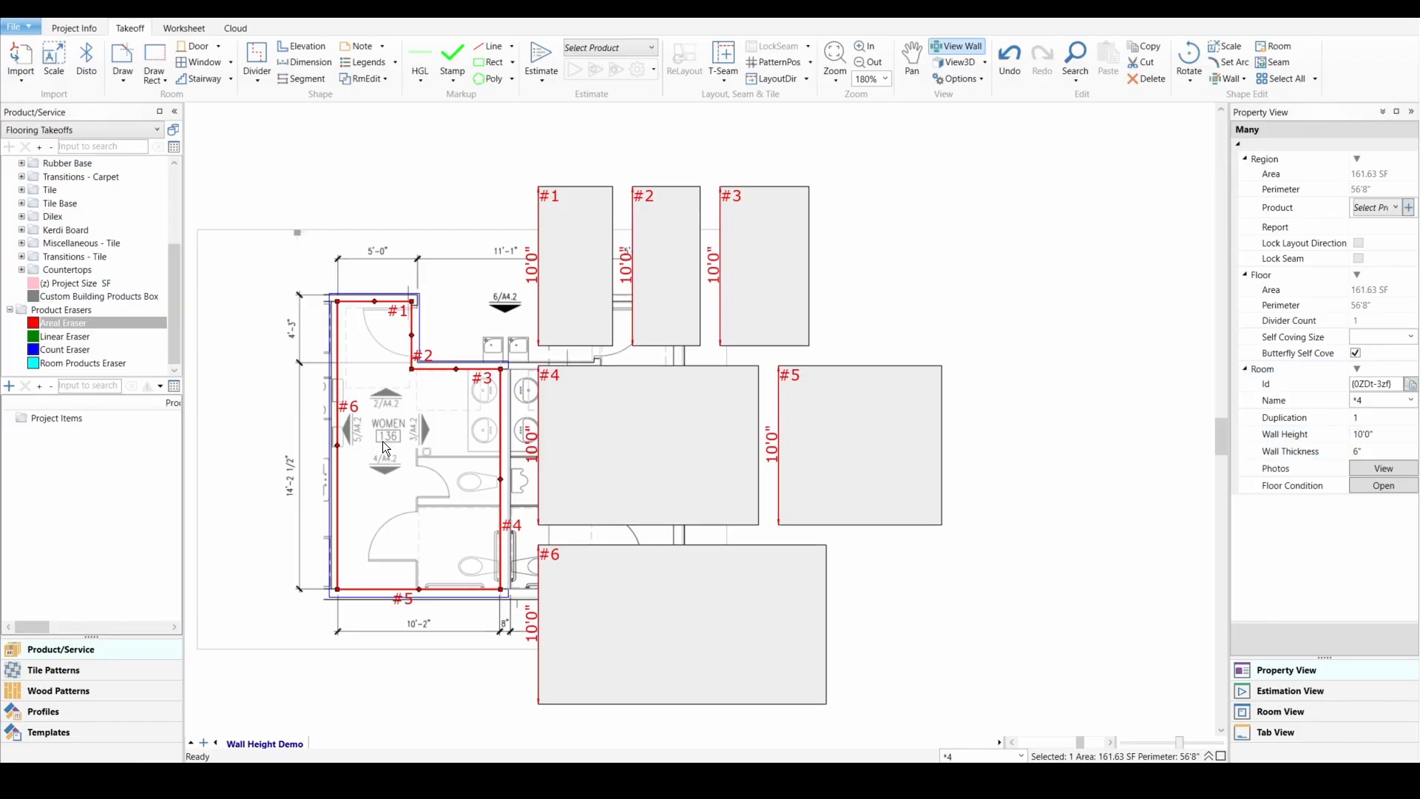
click(447, 295)
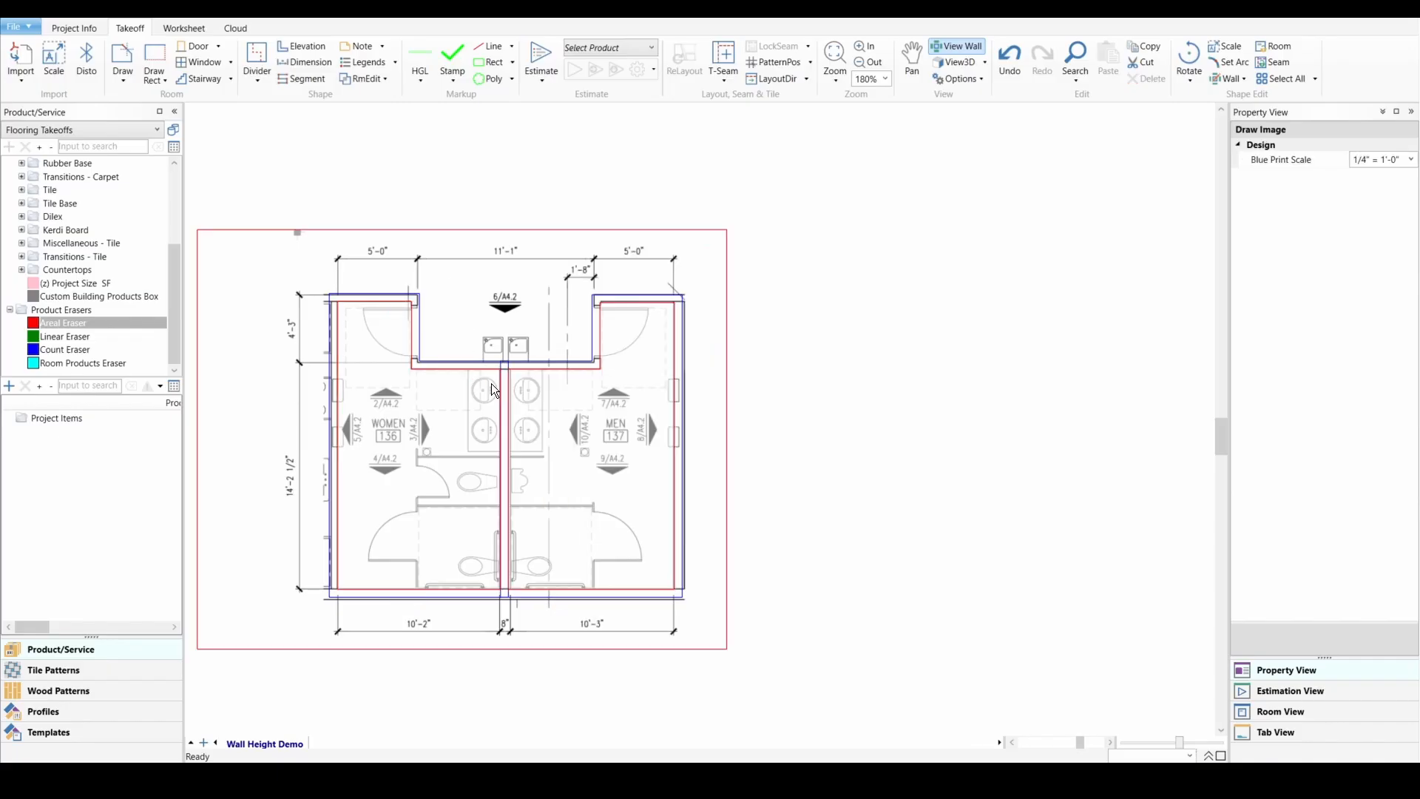
Compare the wall elevations of the men's and women's rooms, focusing on their shared wall.
click(628, 450)
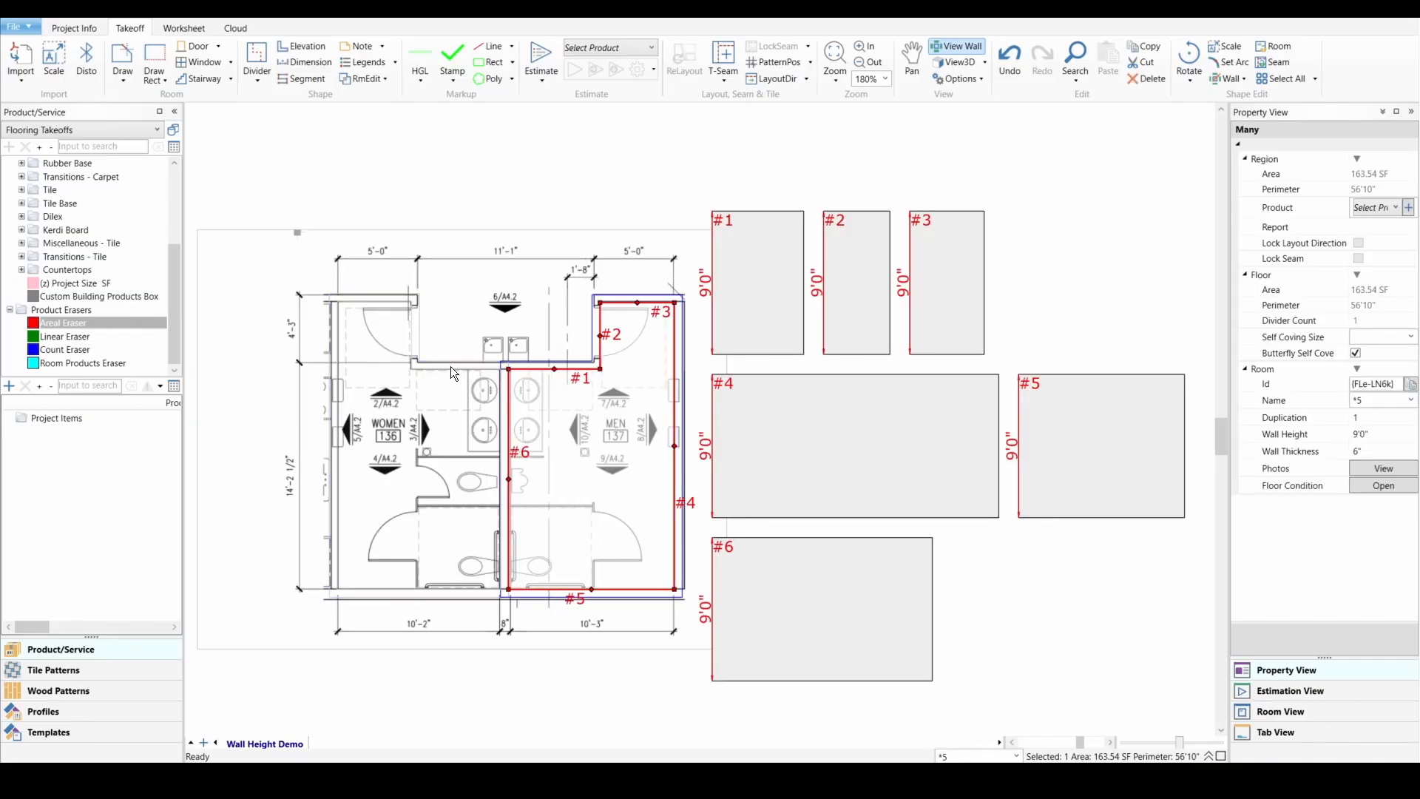
click(406, 515)
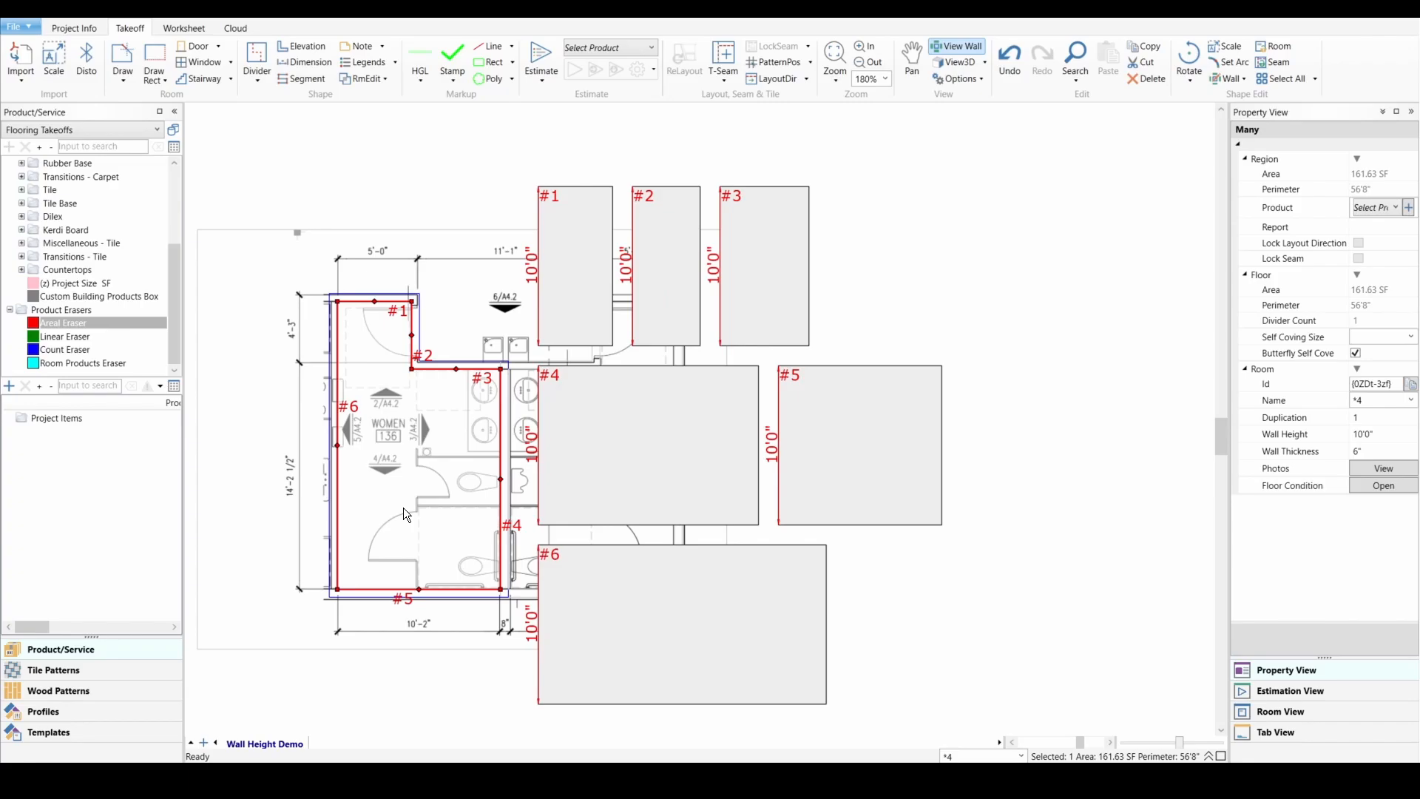
click(854, 605)
click(583, 518)
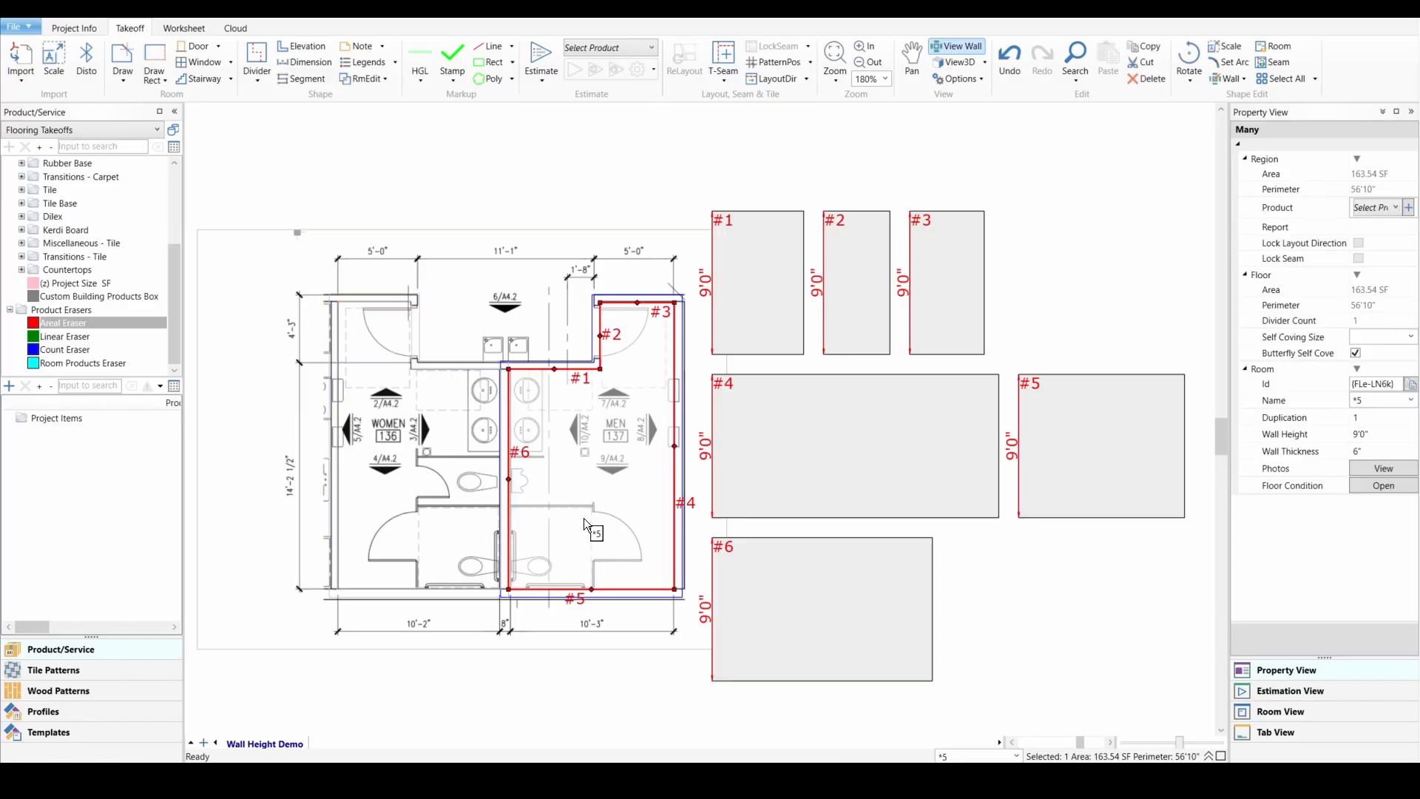
scroll(583, 465, up, 3)
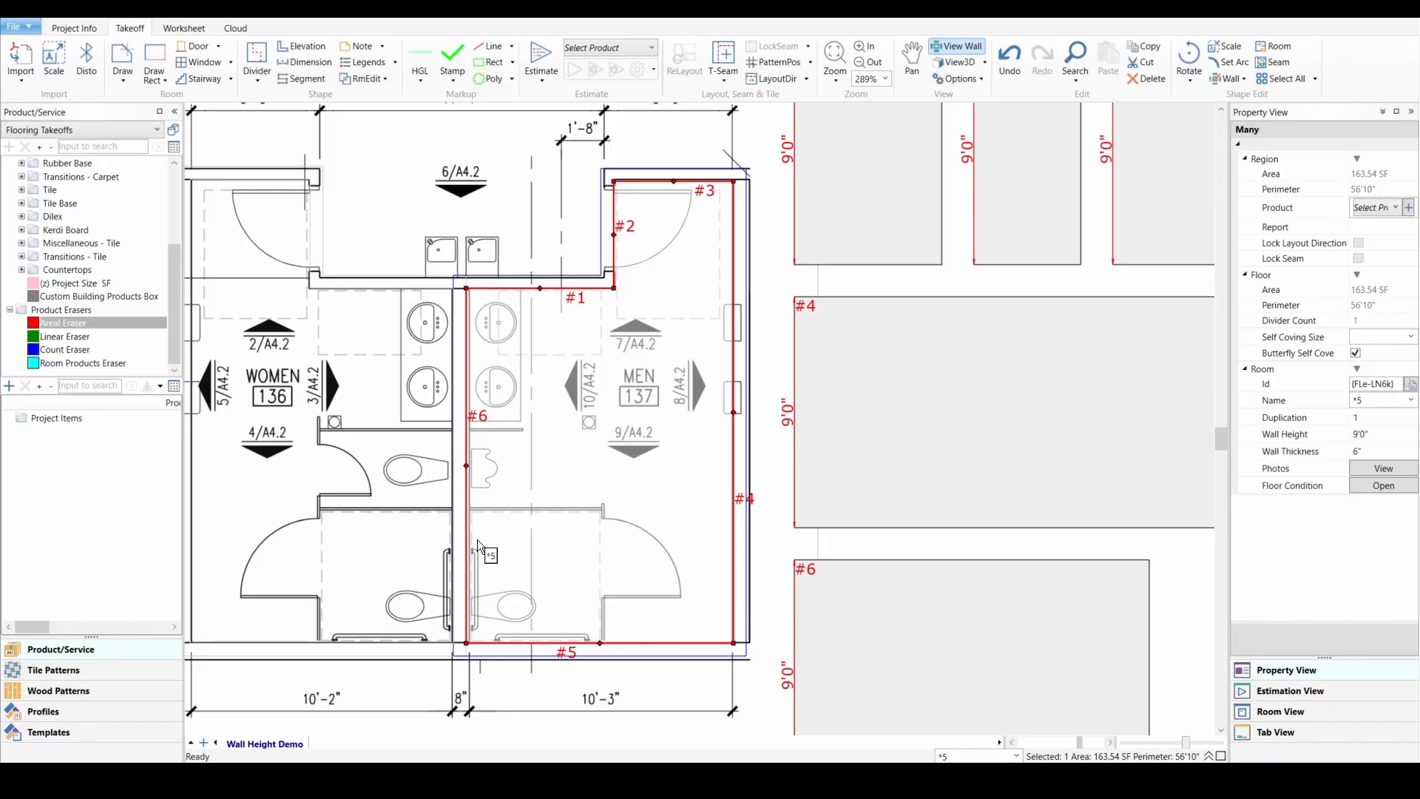
scroll(566, 450, down, 3)
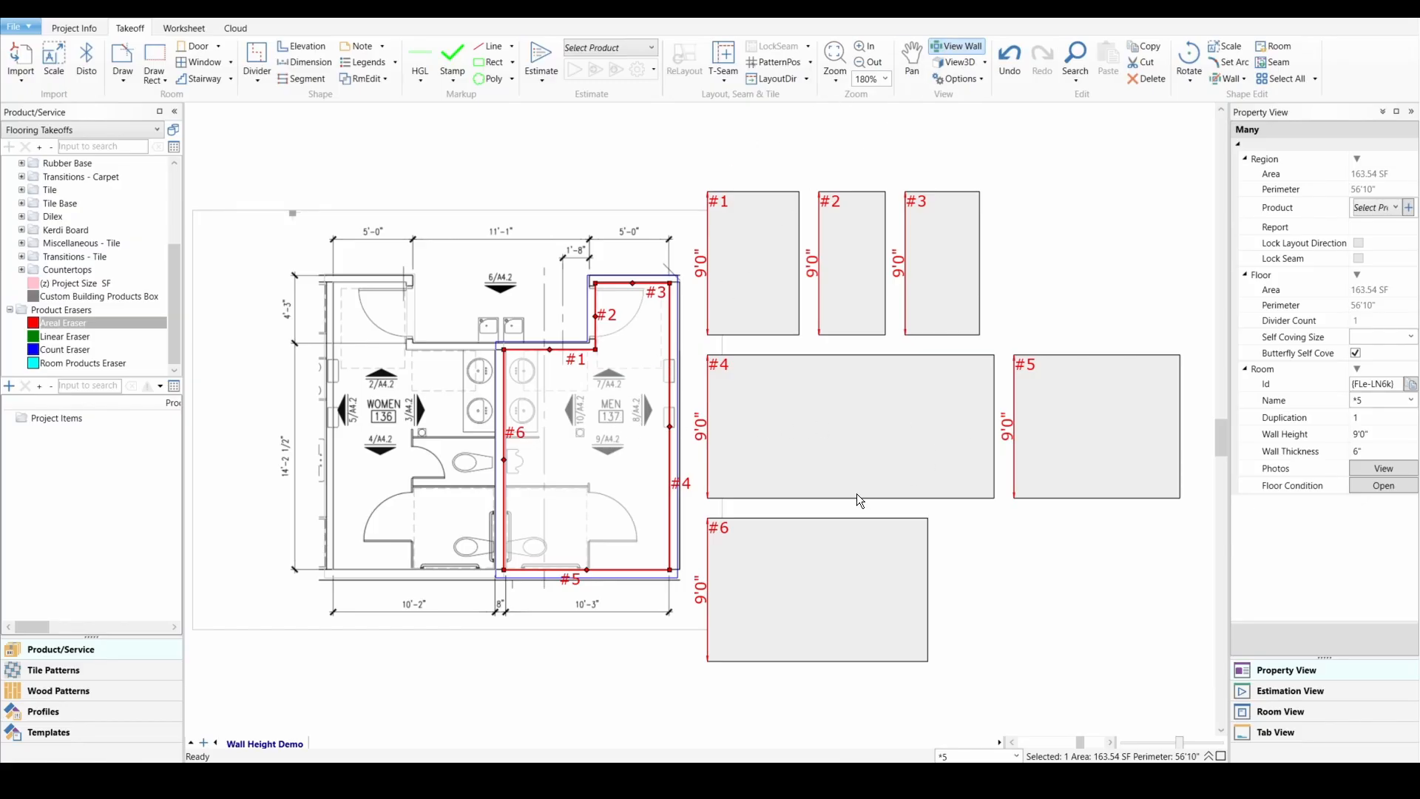
Set only the men's room's shared wall #6 to a height of 10 feet.
click(849, 584)
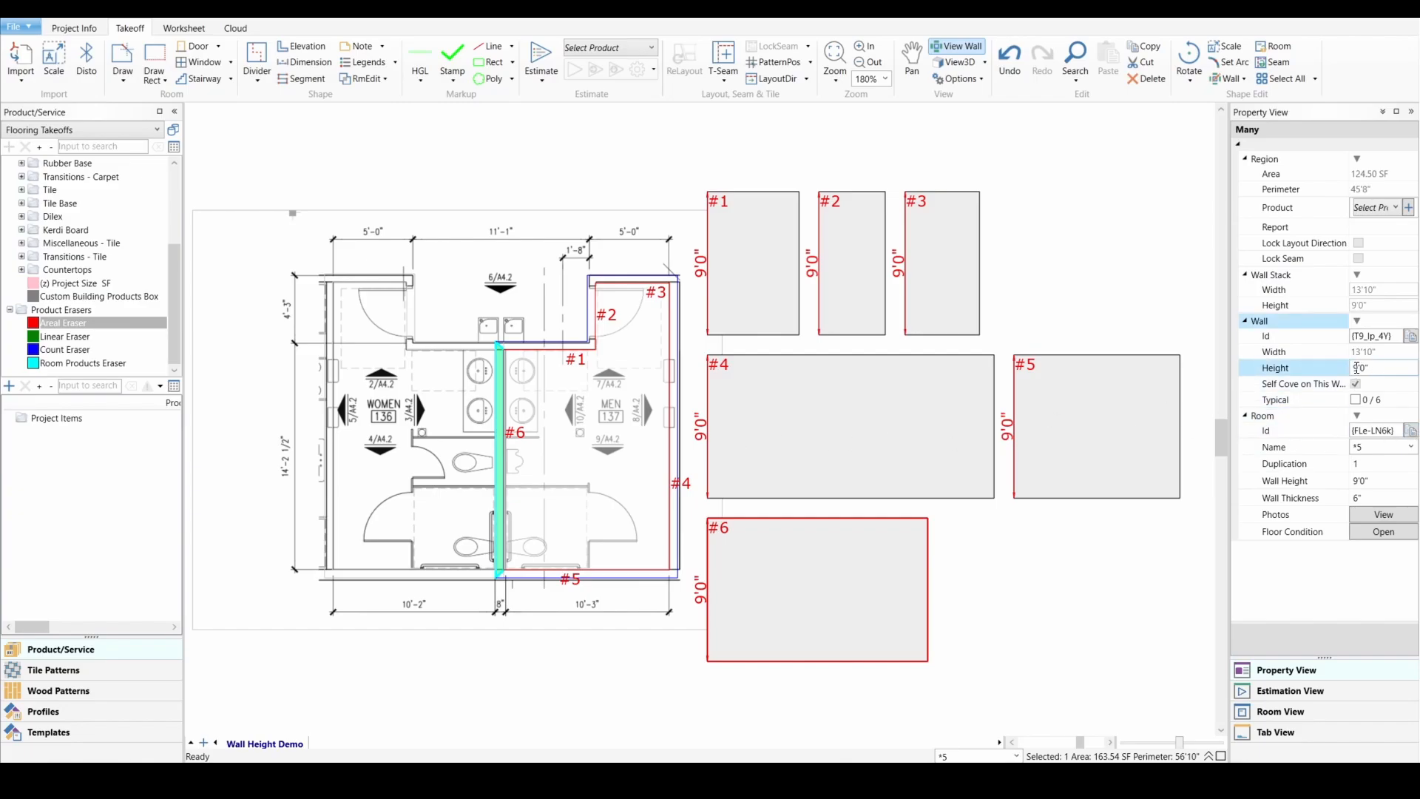
click(595, 434)
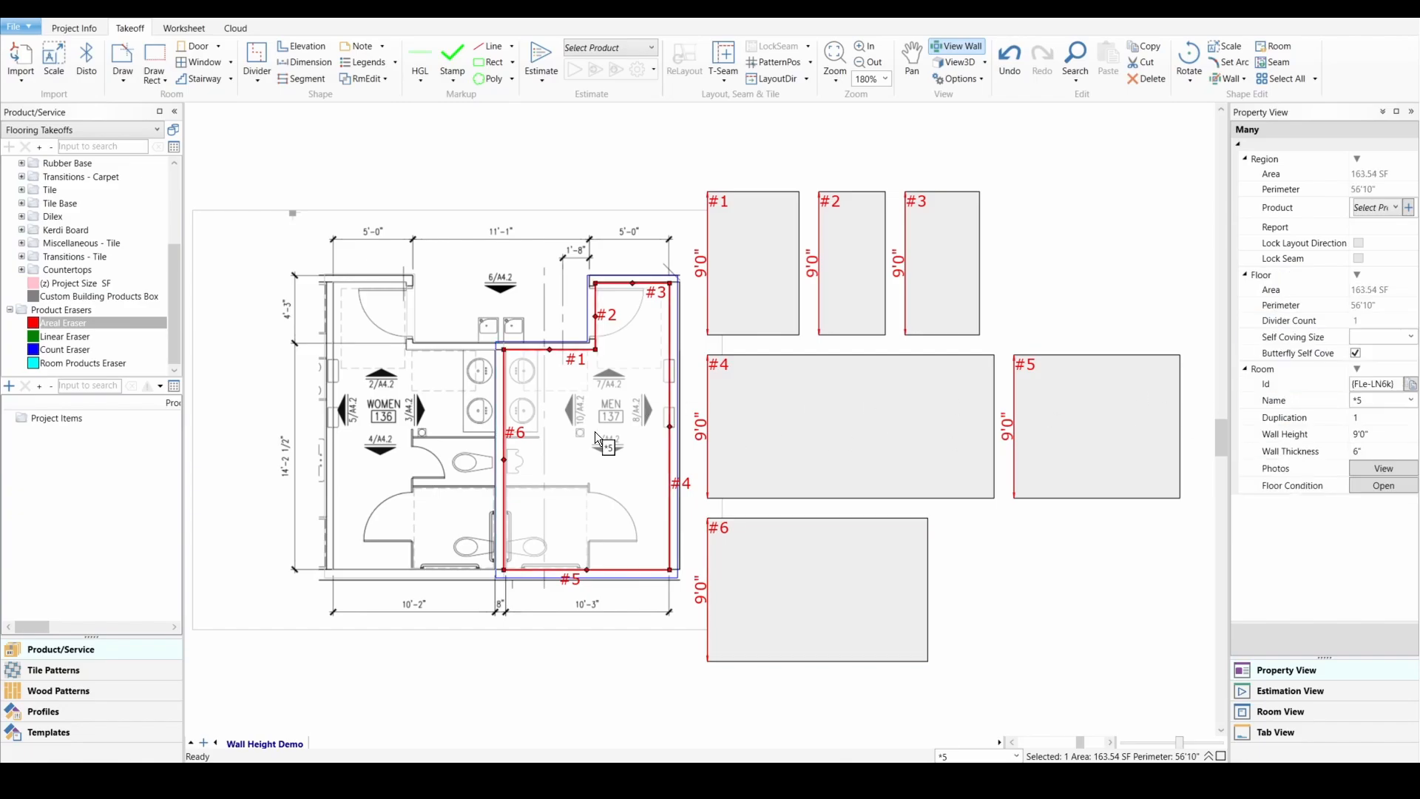
click(828, 597)
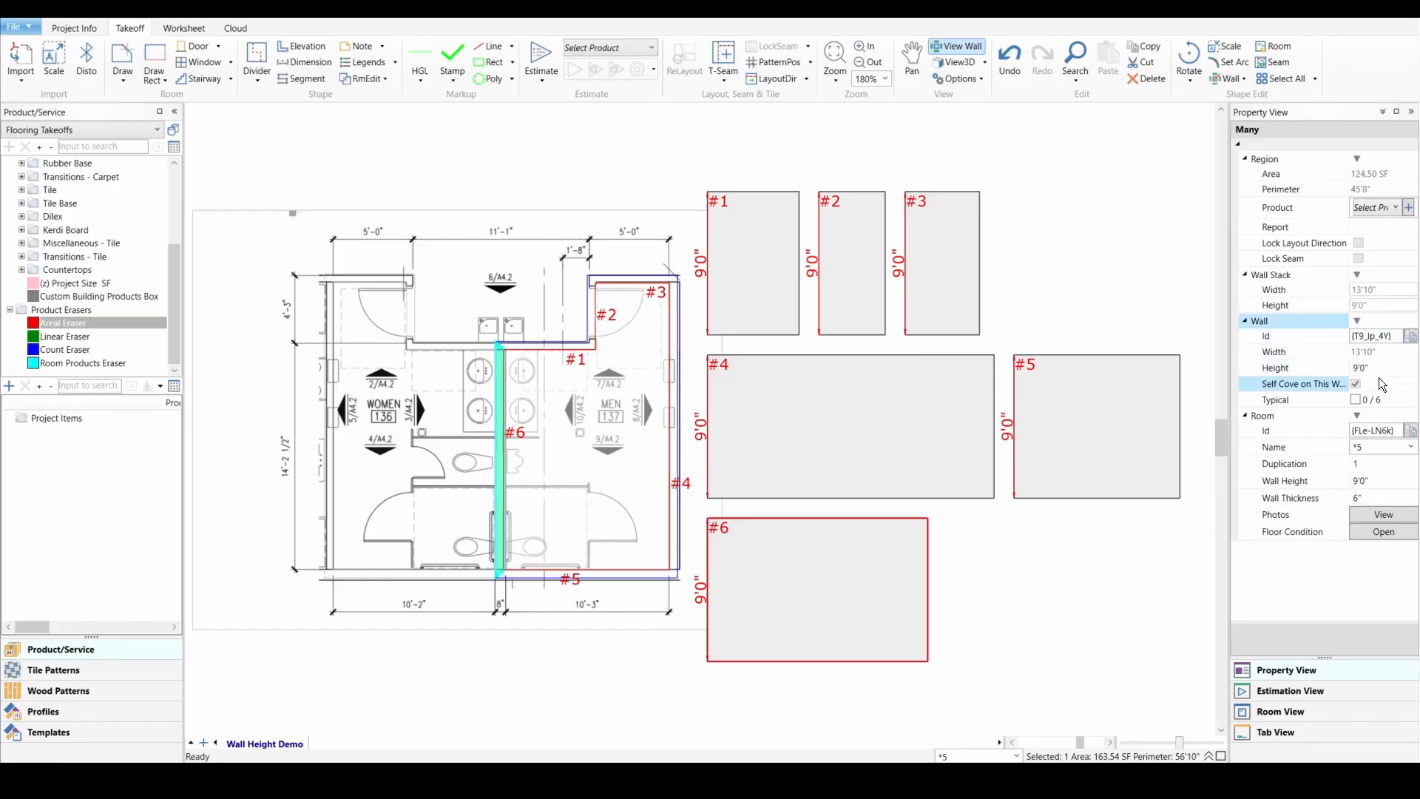
click(1380, 368)
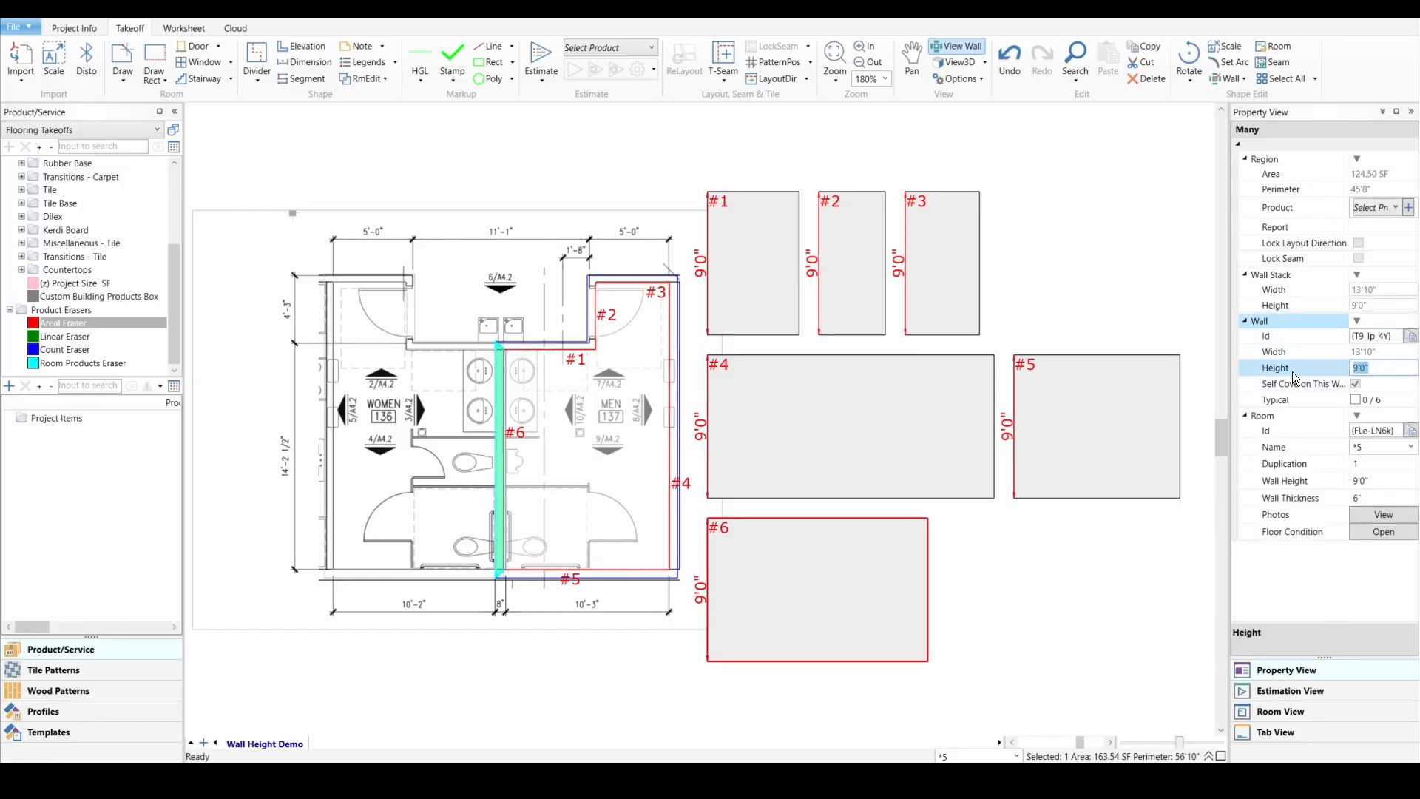
text(10)
key(Return)
scroll(779, 609, up, 1)
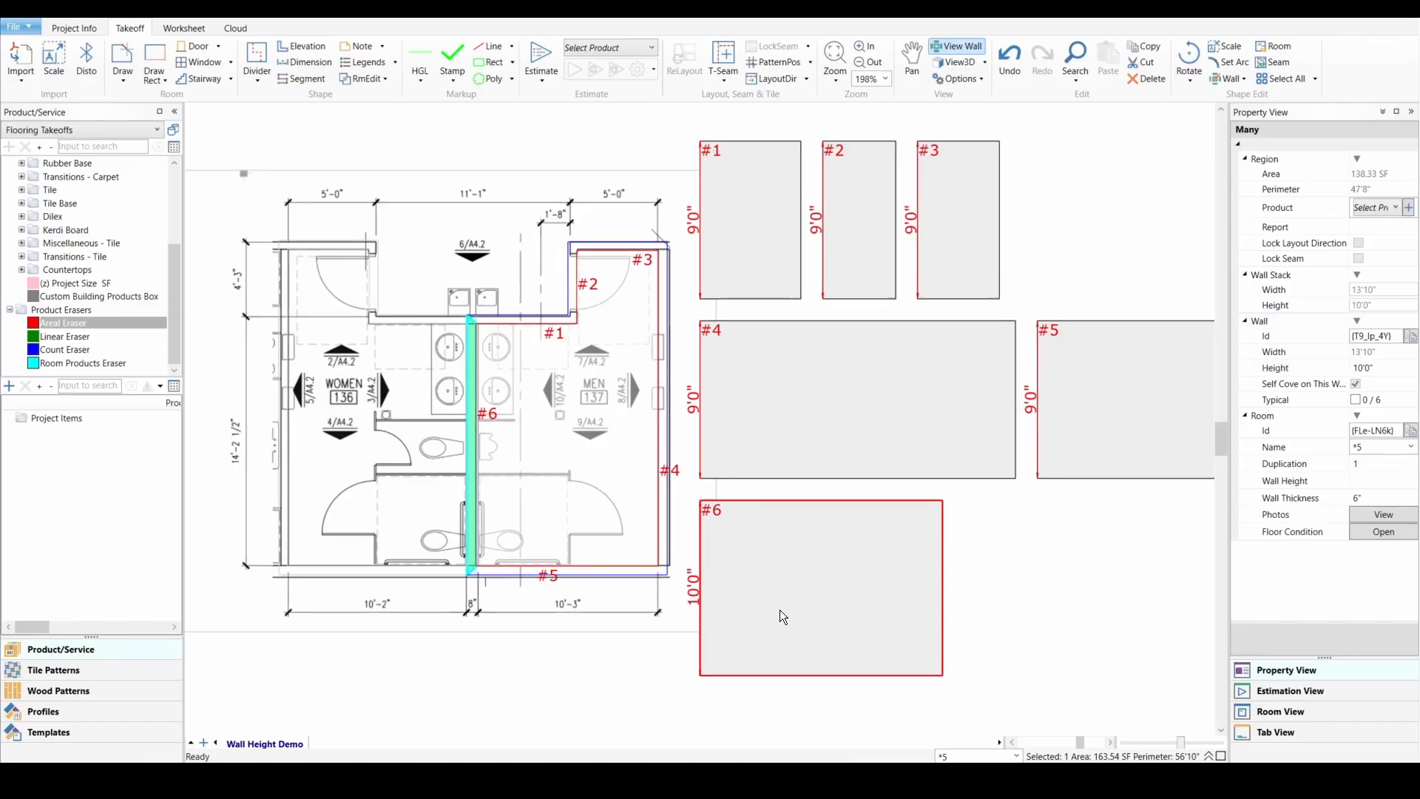
scroll(779, 609, up, 2)
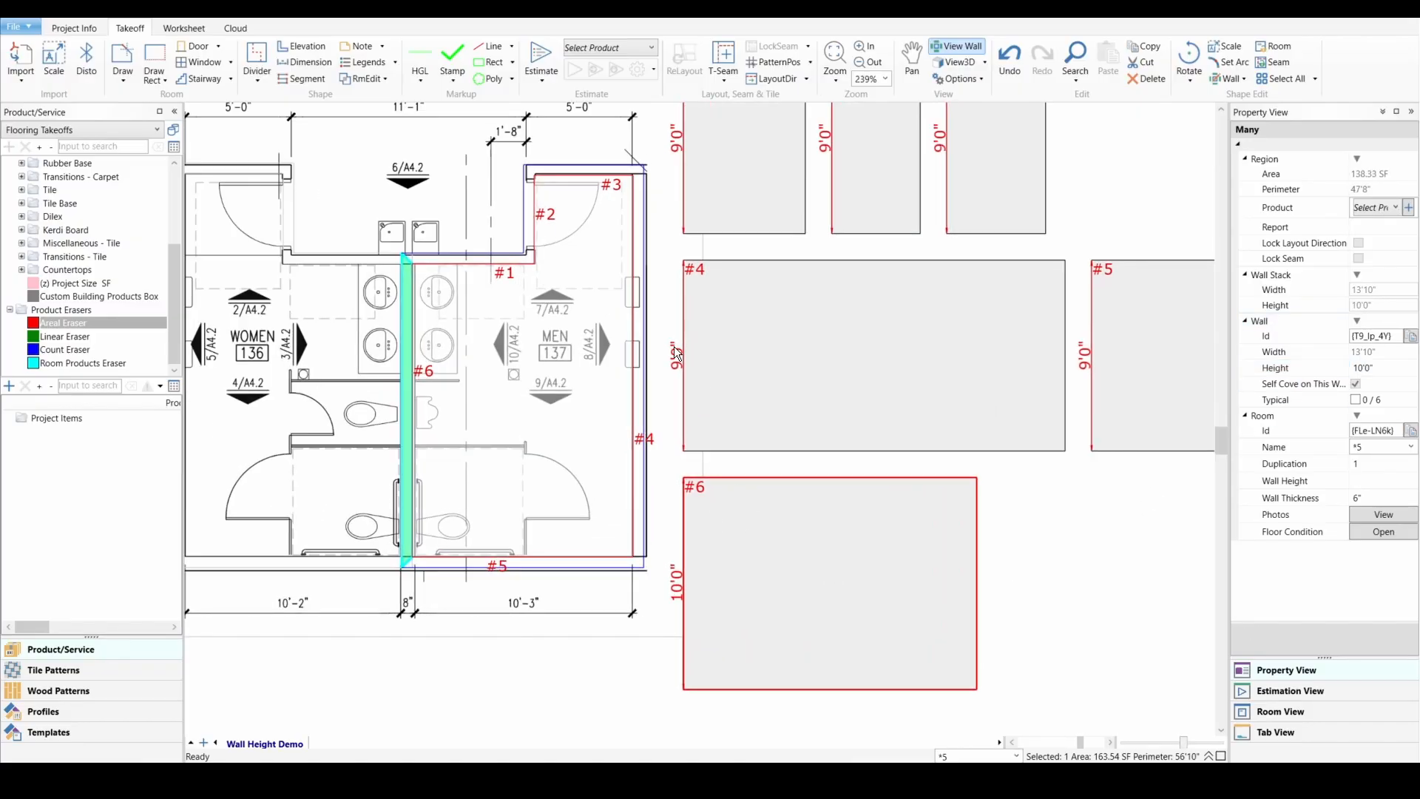
Apply the 12" x 24" tile product from the Tile group to the men's room's wall #6.
scroll(822, 534, down, 5)
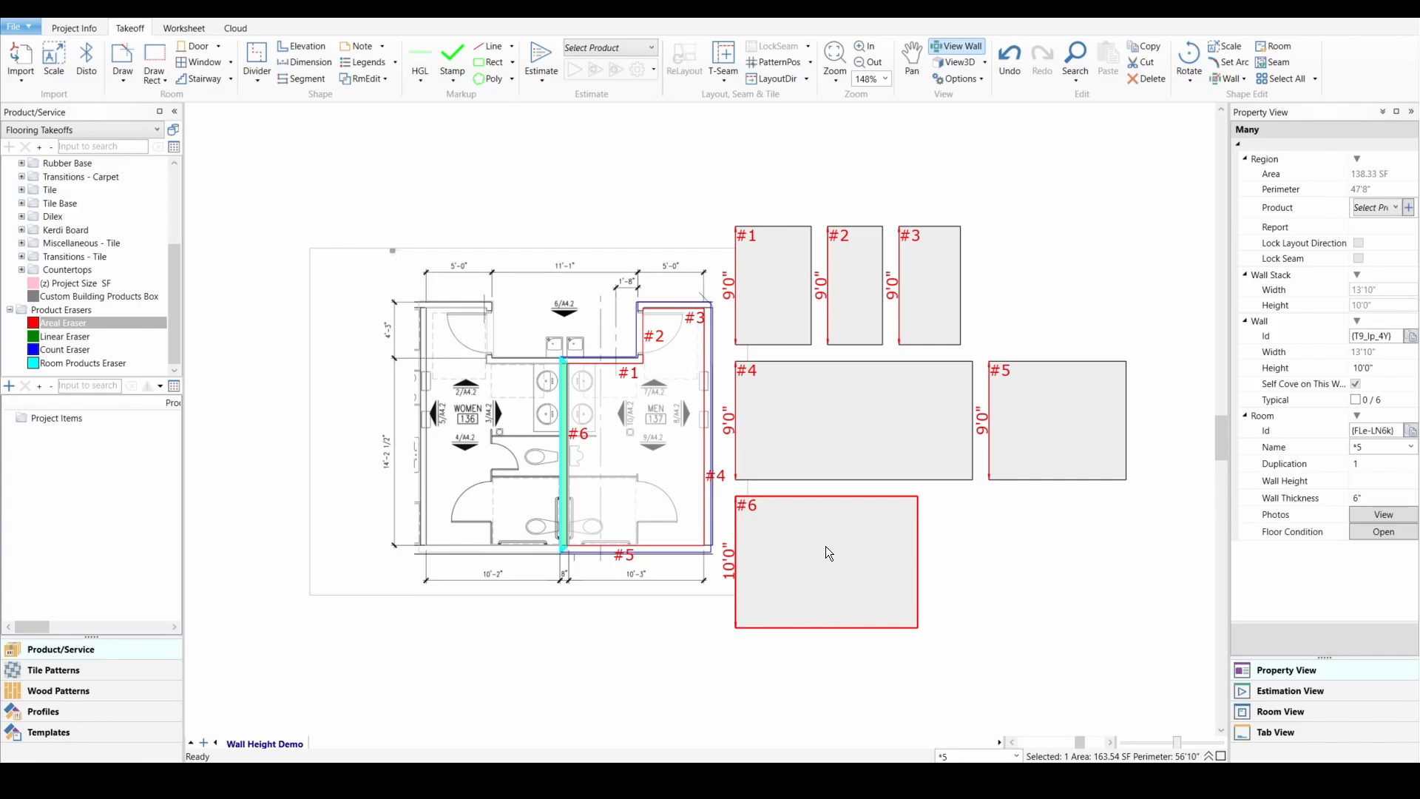
click(21, 202)
click(21, 189)
drag(92, 204, 862, 602)
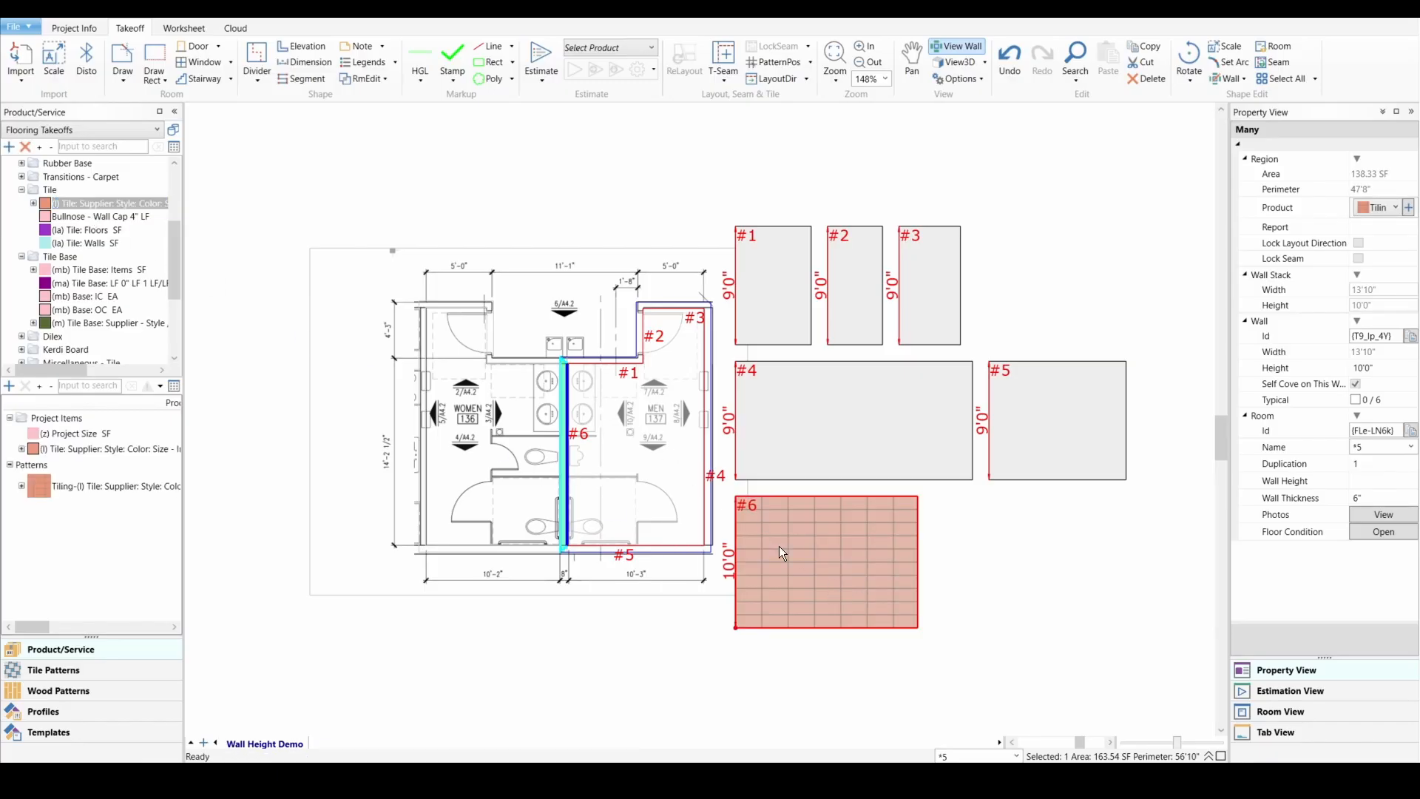
mouse_move(792, 571)
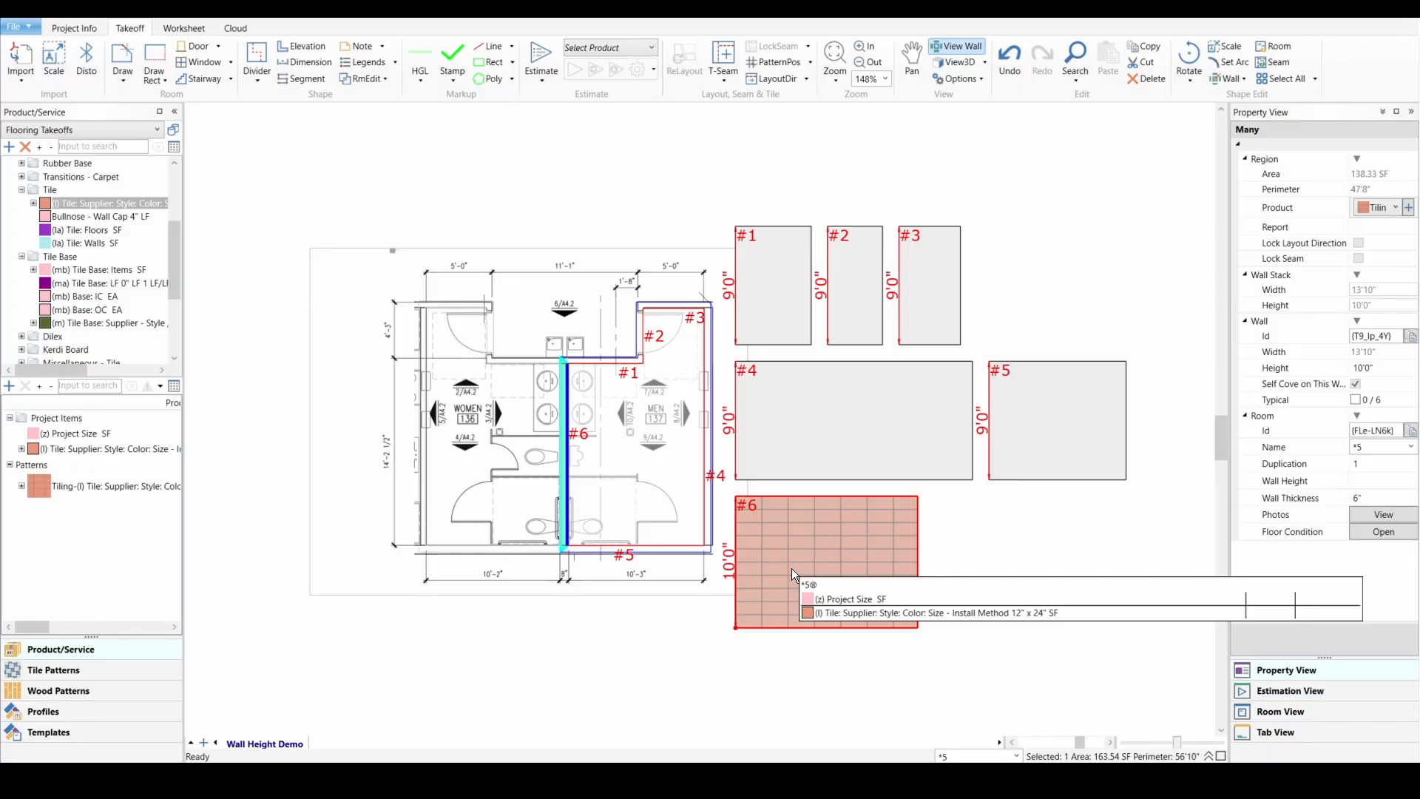
Inspect the tile coverage on the women's room's side of the shared wall, wall #4.
click(533, 476)
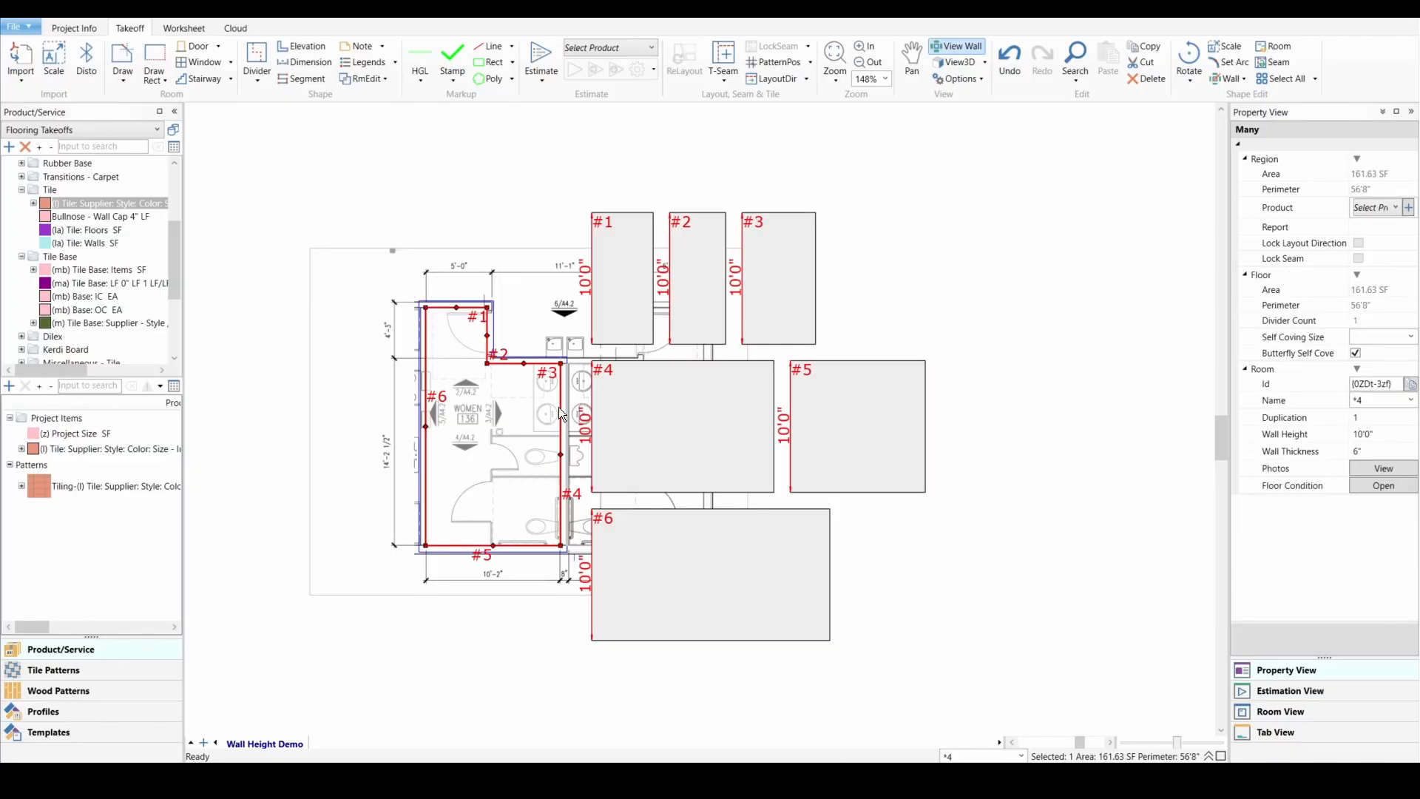
click(662, 446)
scroll(644, 473, up, 5)
mouse_move(643, 473)
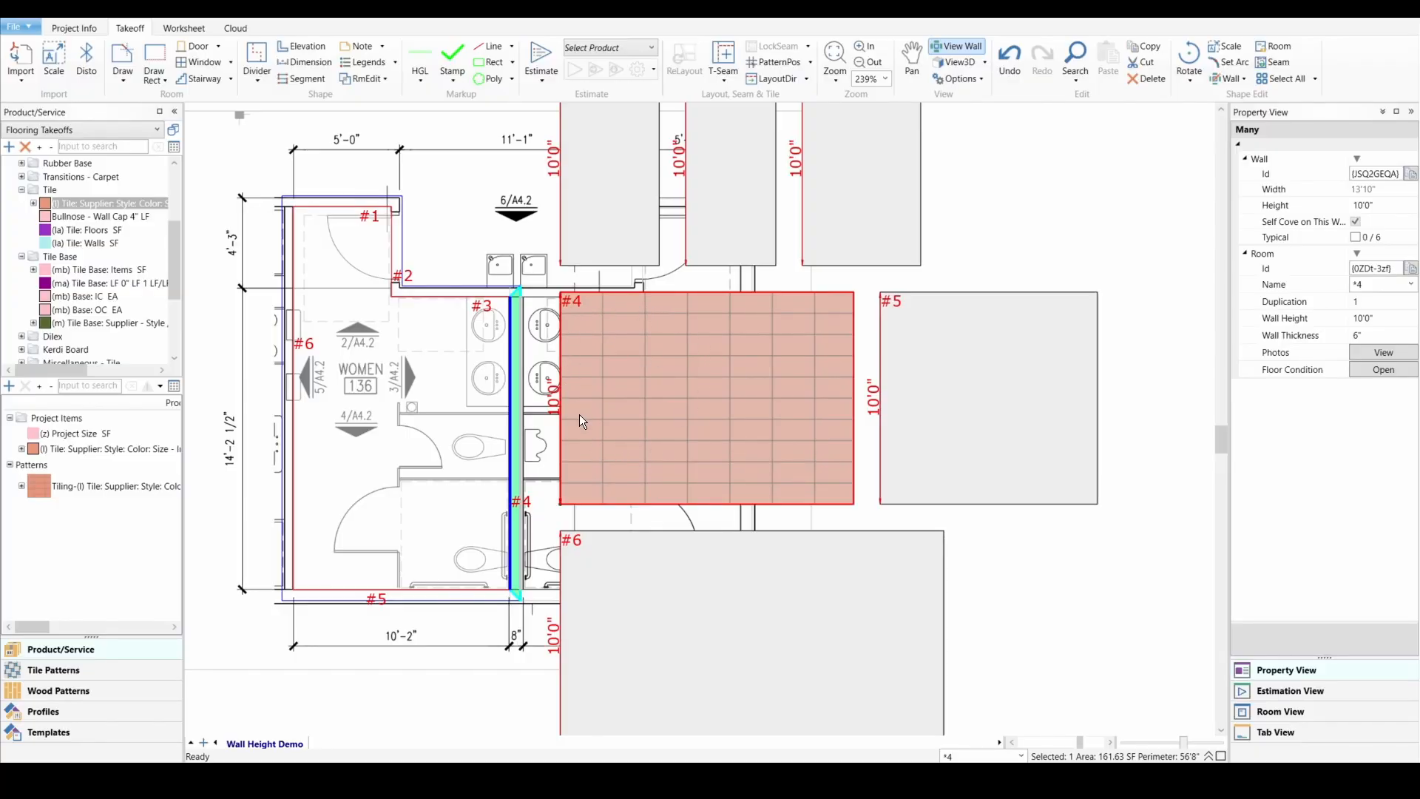
scroll(790, 414, down, 4)
Set the women's room's overall wall height to 9 feet.
click(567, 460)
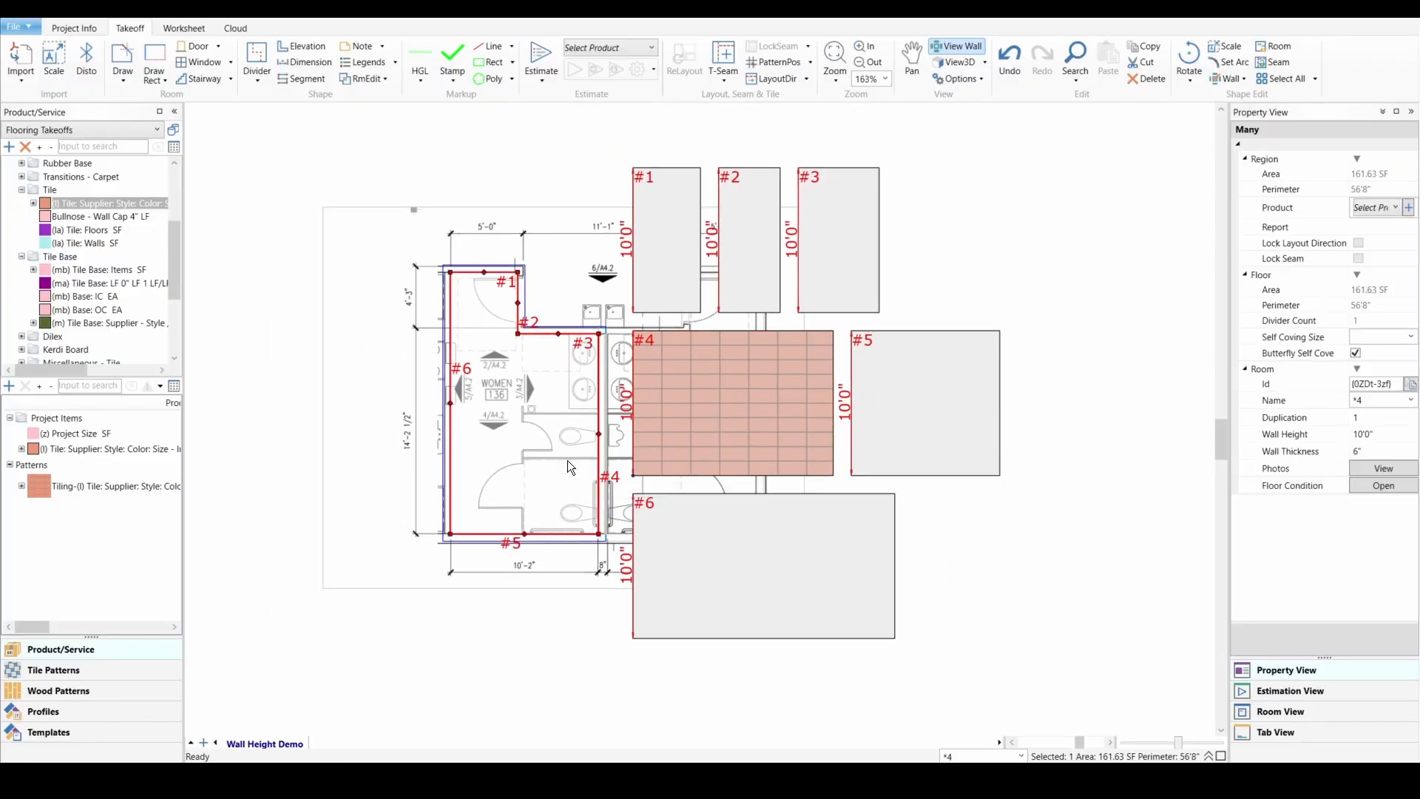
drag(1378, 434, 1285, 438)
text(9)
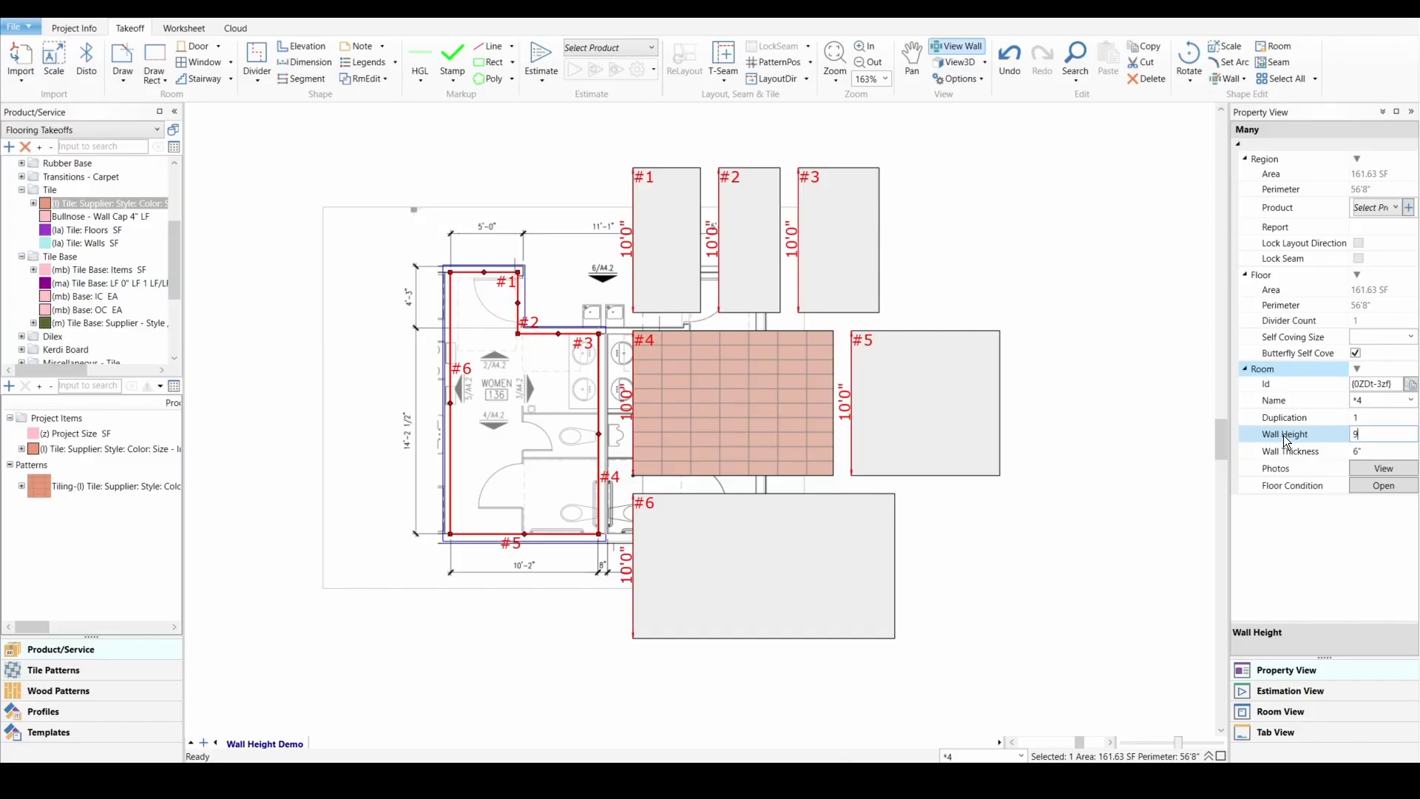
key(Return)
Set only the women's room's tiled shared wall #4 to a height of 10 feet.
click(714, 425)
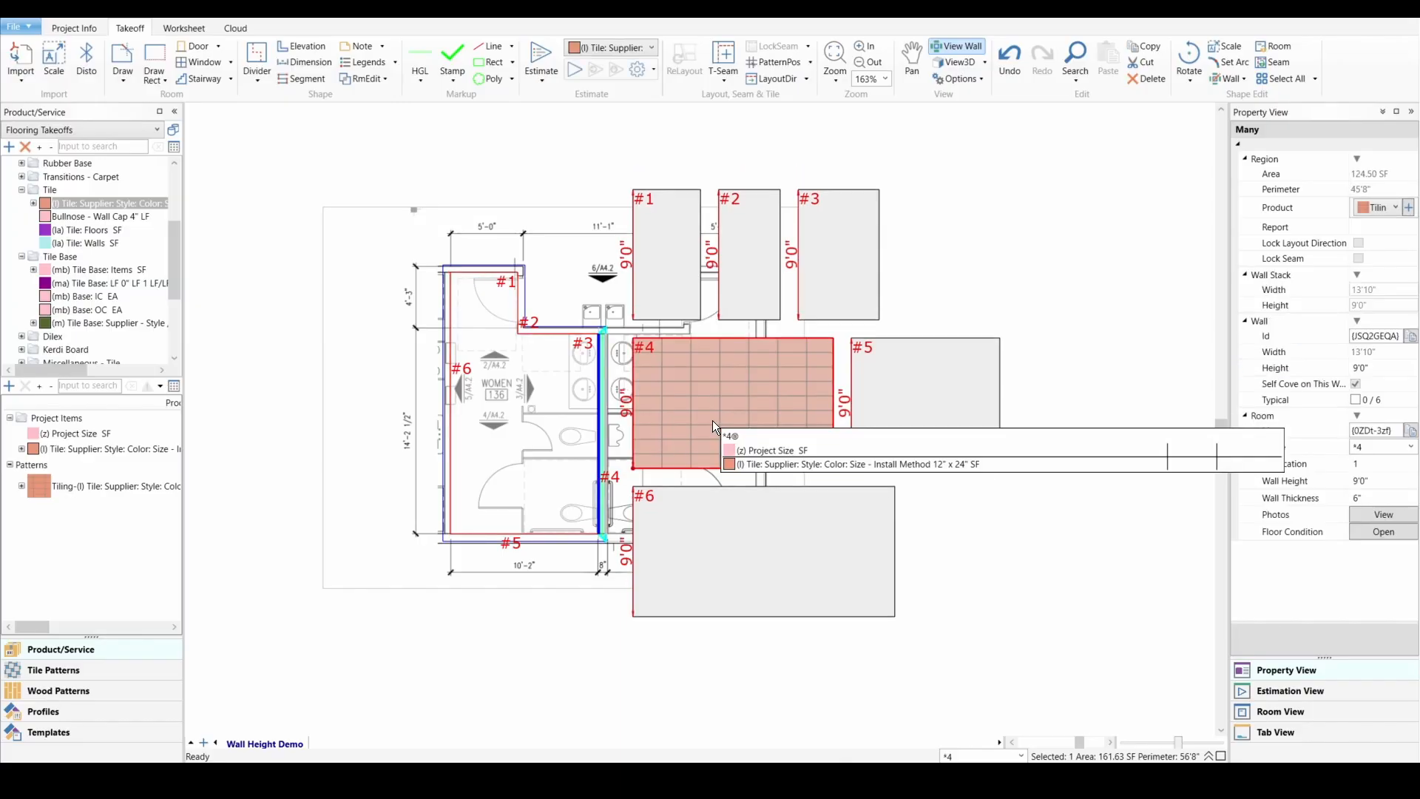
scroll(649, 392, up, 5)
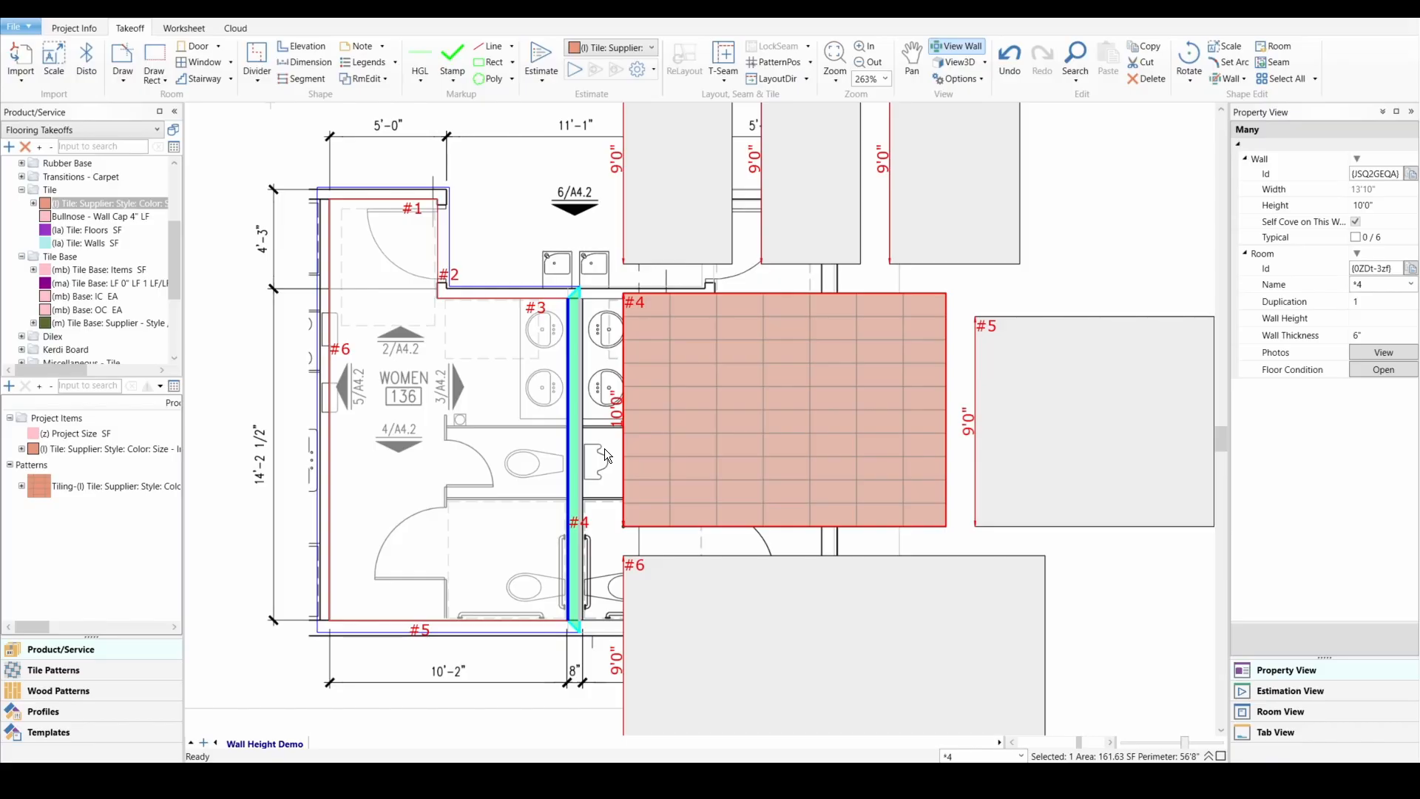
scroll(605, 449, down, 5)
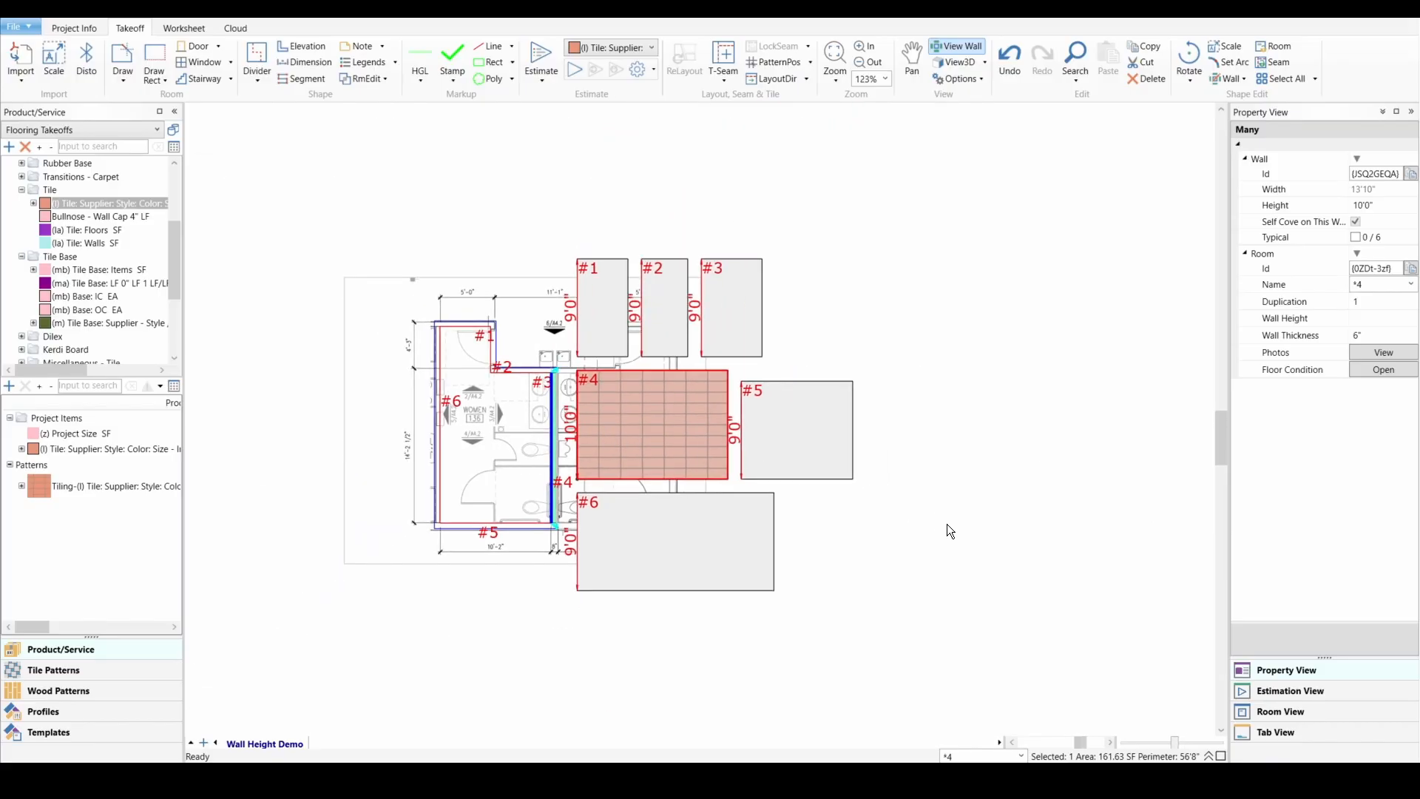
Compare the room-level Wall Height property and the wall elevations of the women's and men's rooms.
scroll(522, 468, up, 3)
click(528, 468)
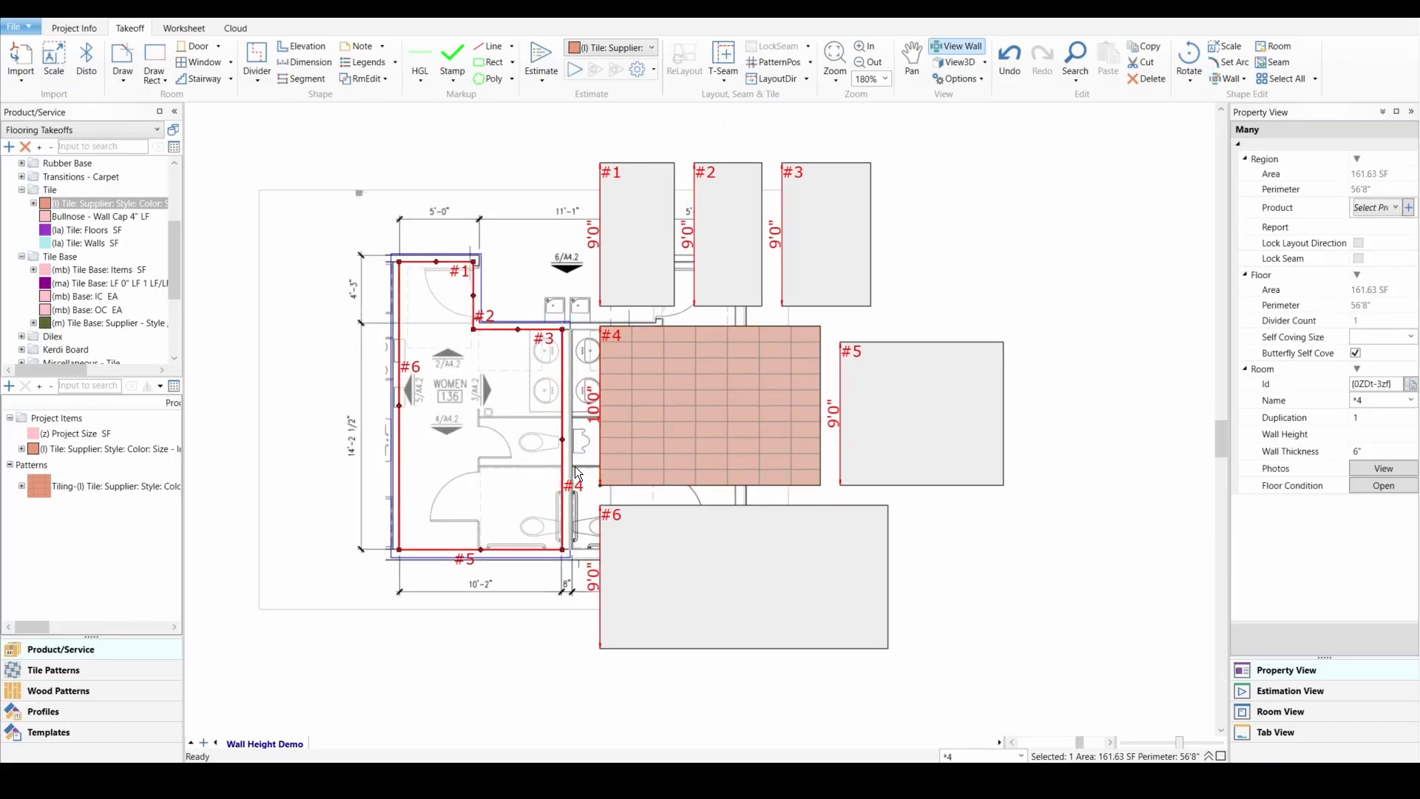
click(570, 467)
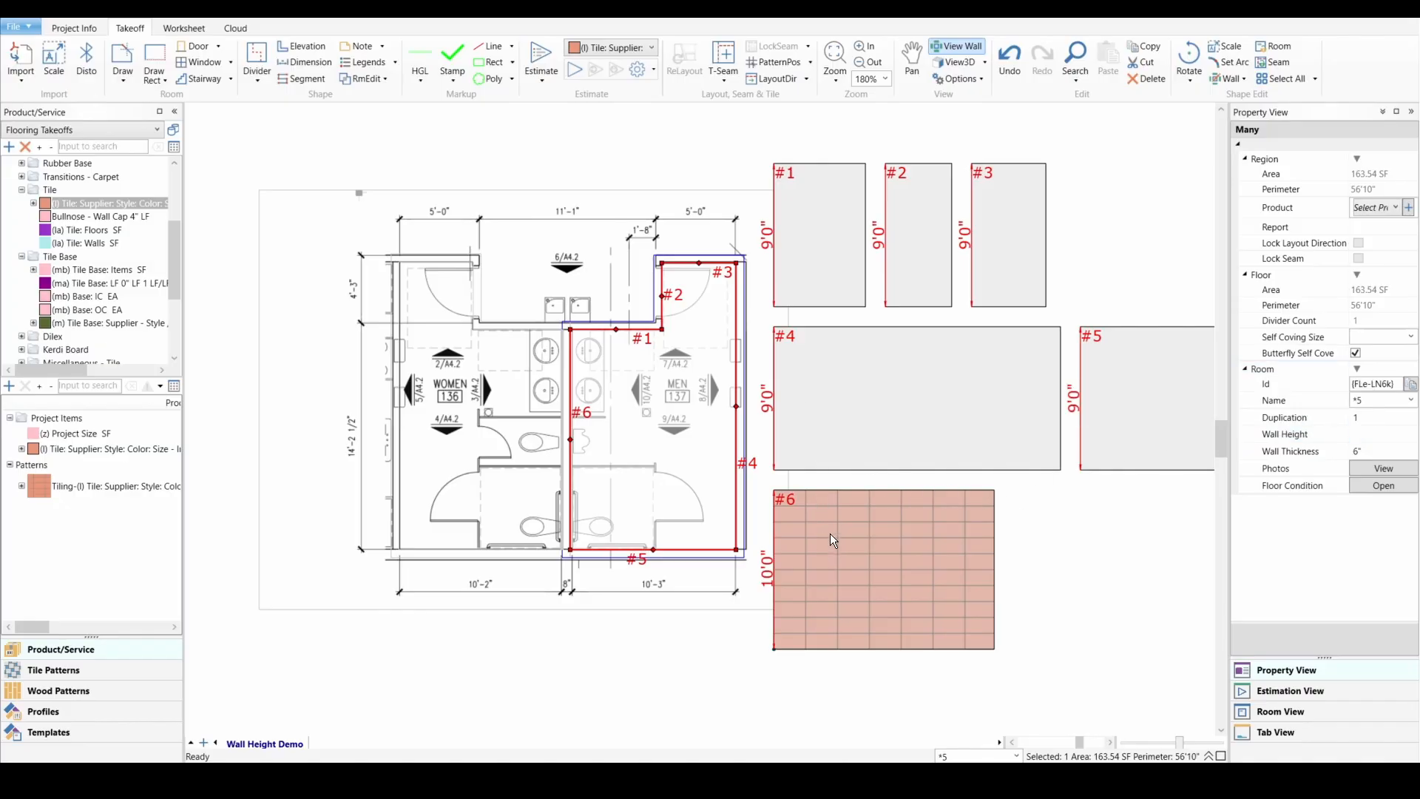
click(1386, 434)
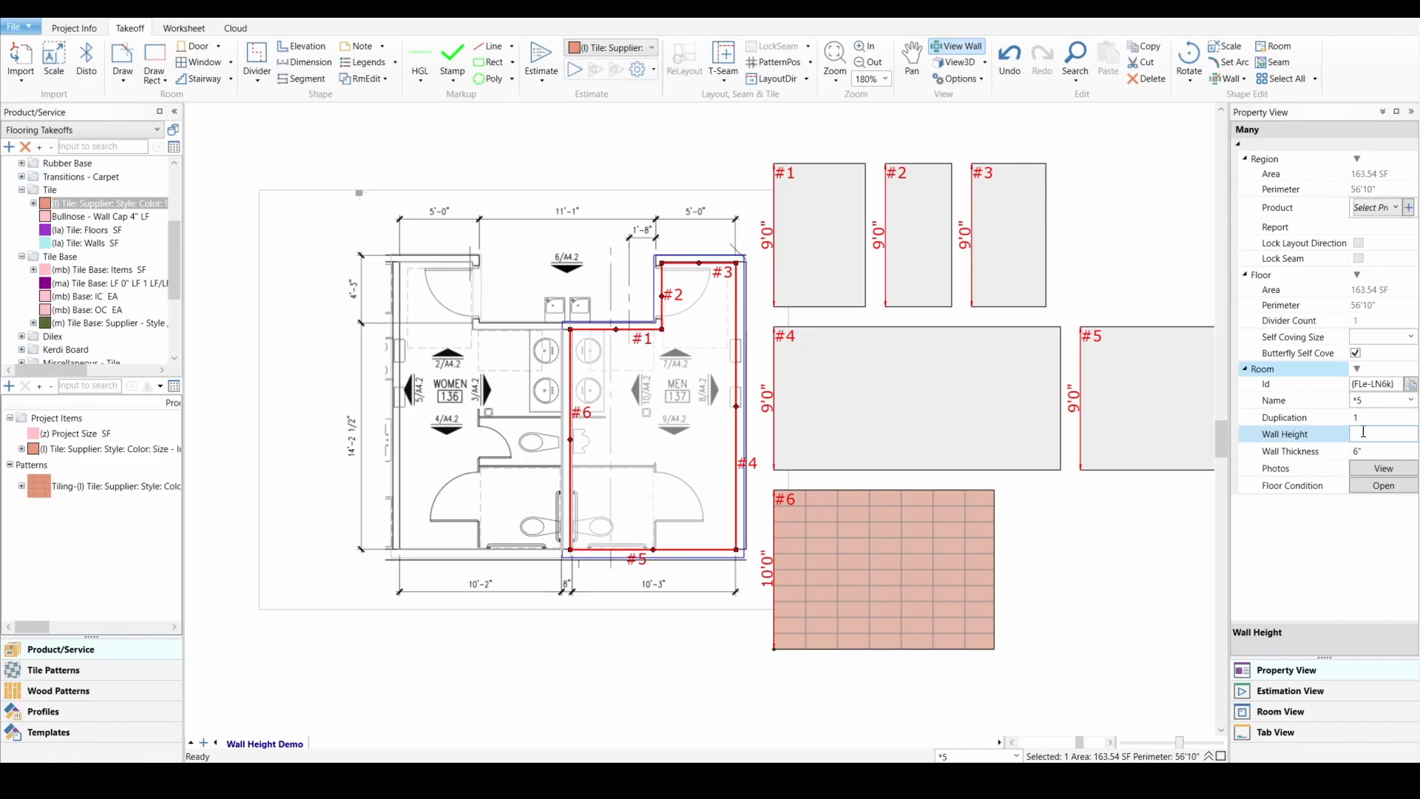
click(1363, 433)
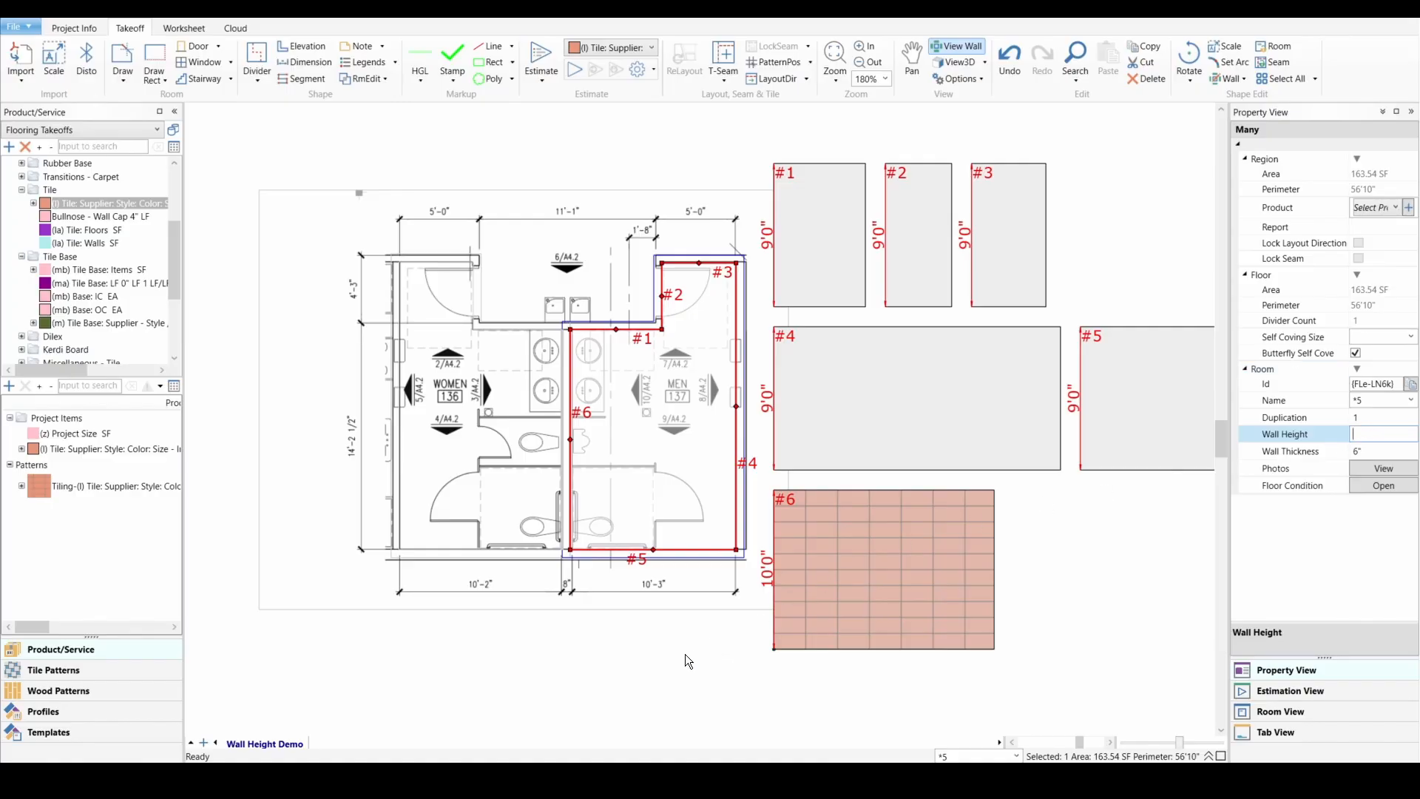
click(491, 455)
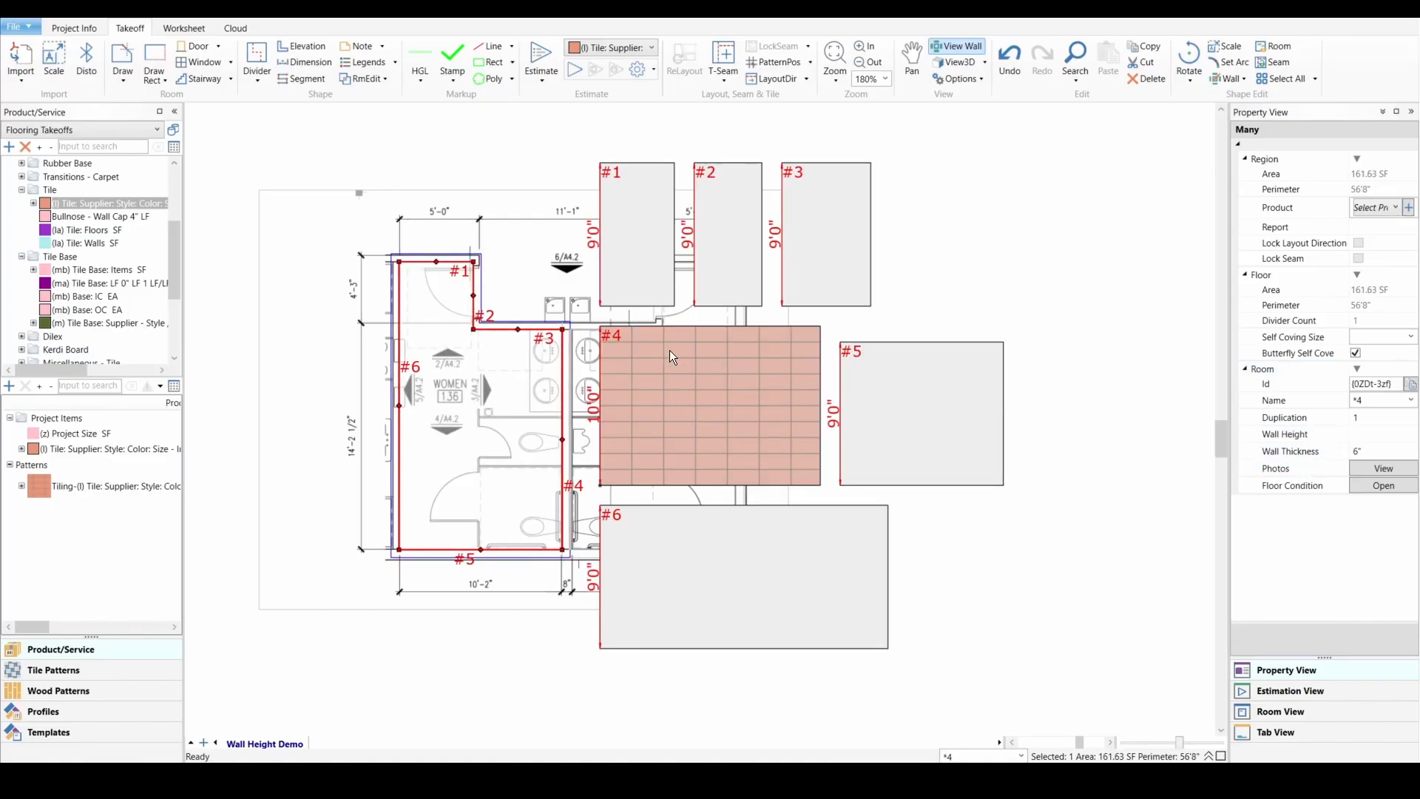
click(562, 603)
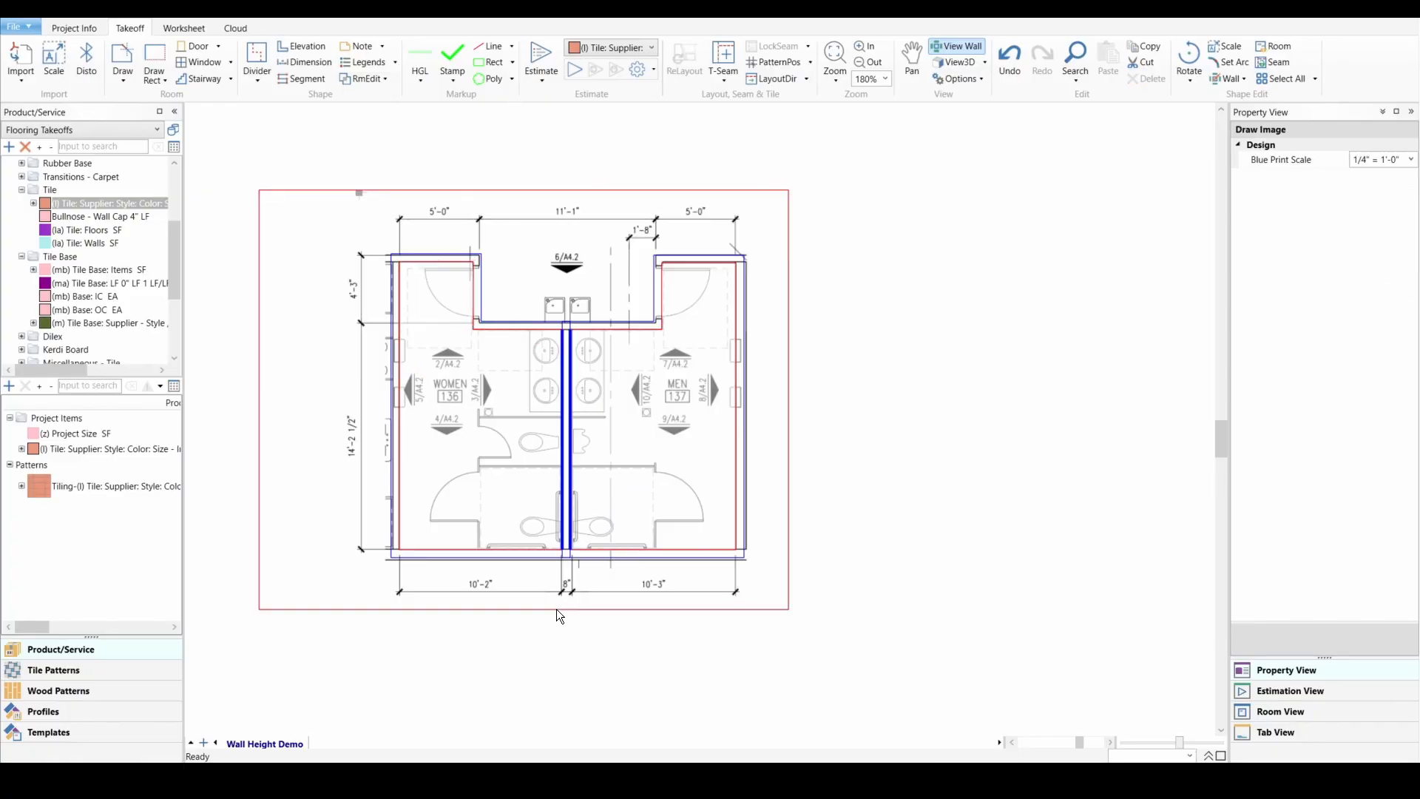